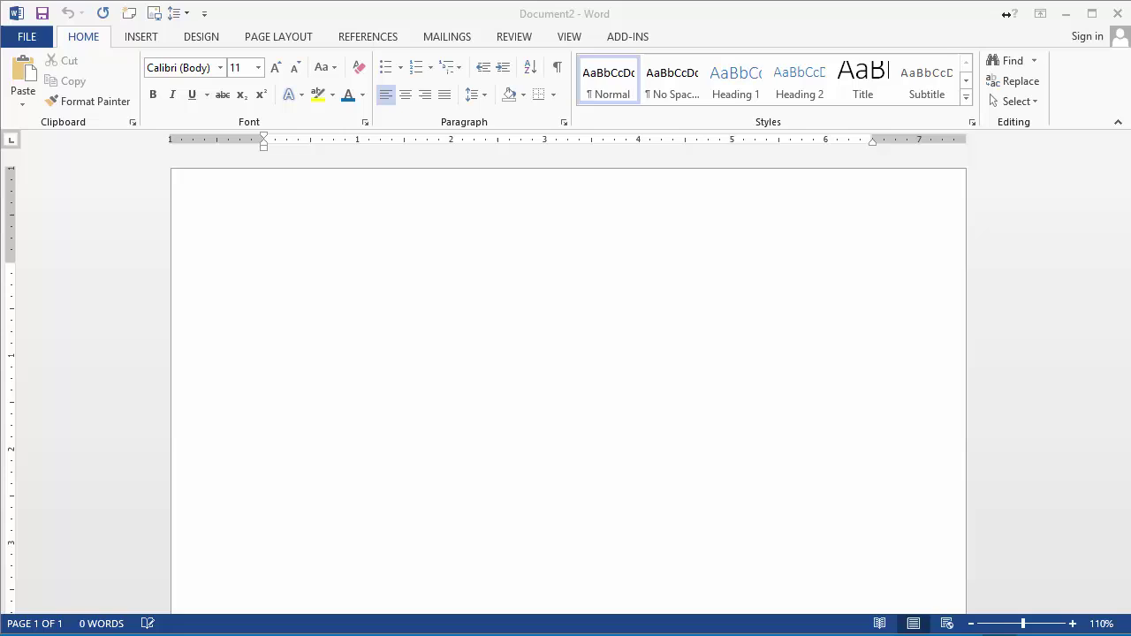
Maximize the customer list workbook and review its column headings, CustomerID through Email.
left_click_drag(929, 326, 459, 225)
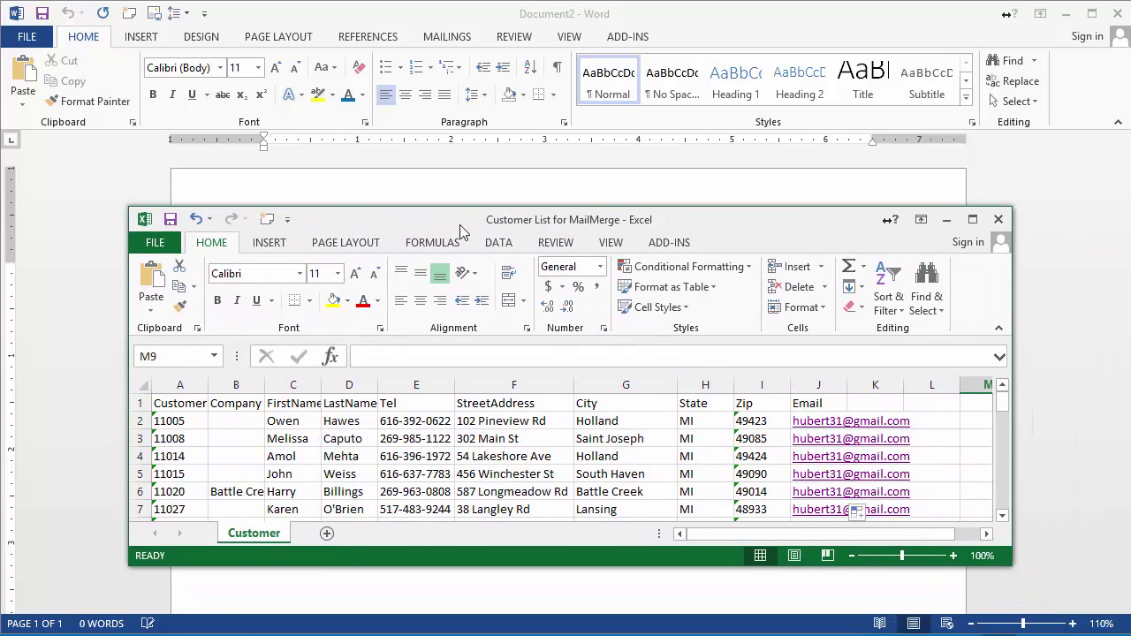
double_click(459, 225)
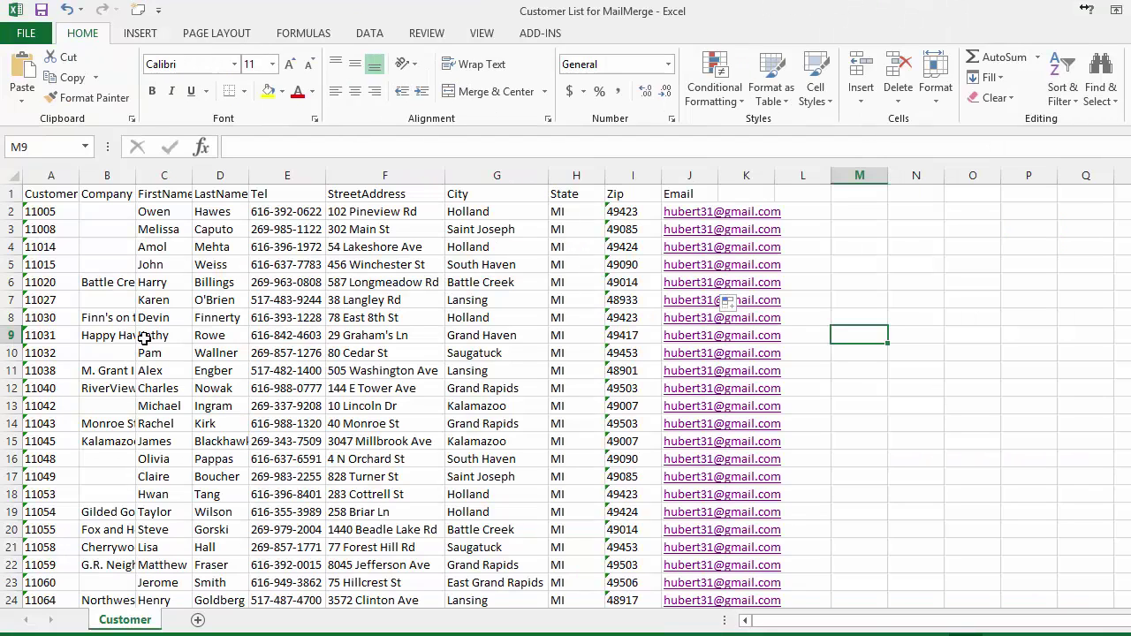
left_click(66, 198)
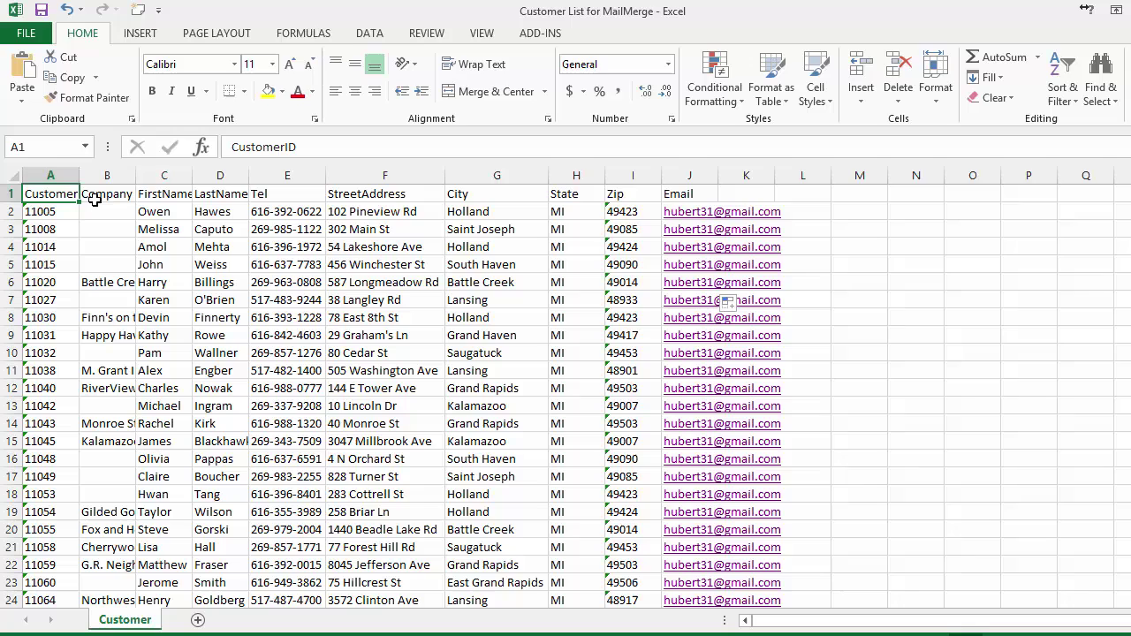
left_click(106, 196)
left_click(168, 194)
left_click(223, 194)
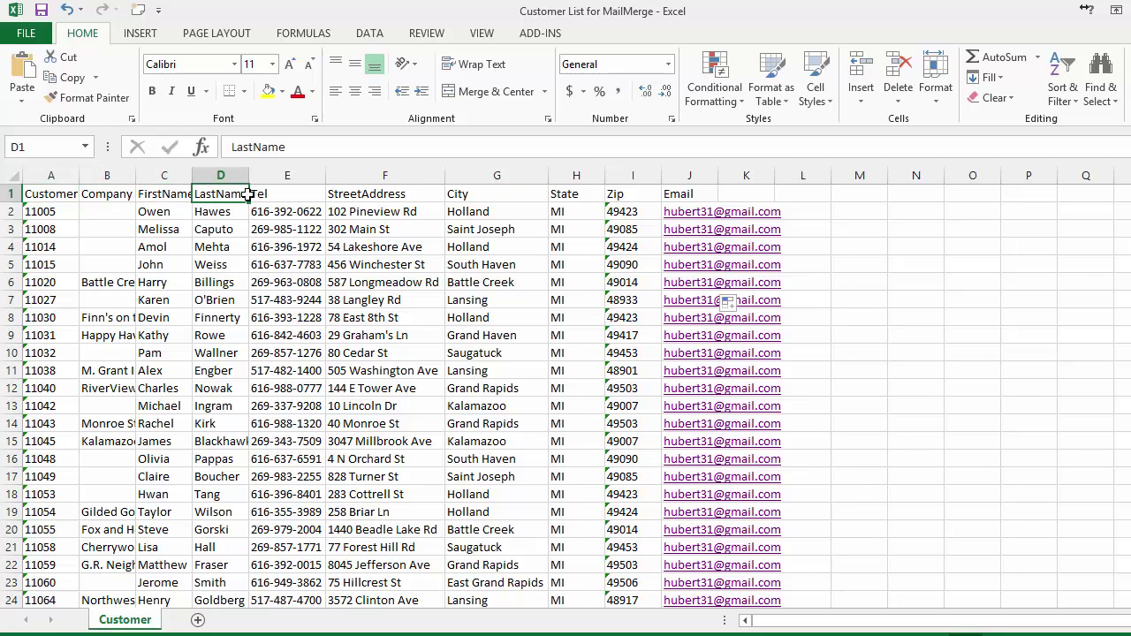
left_click(279, 193)
left_click(364, 193)
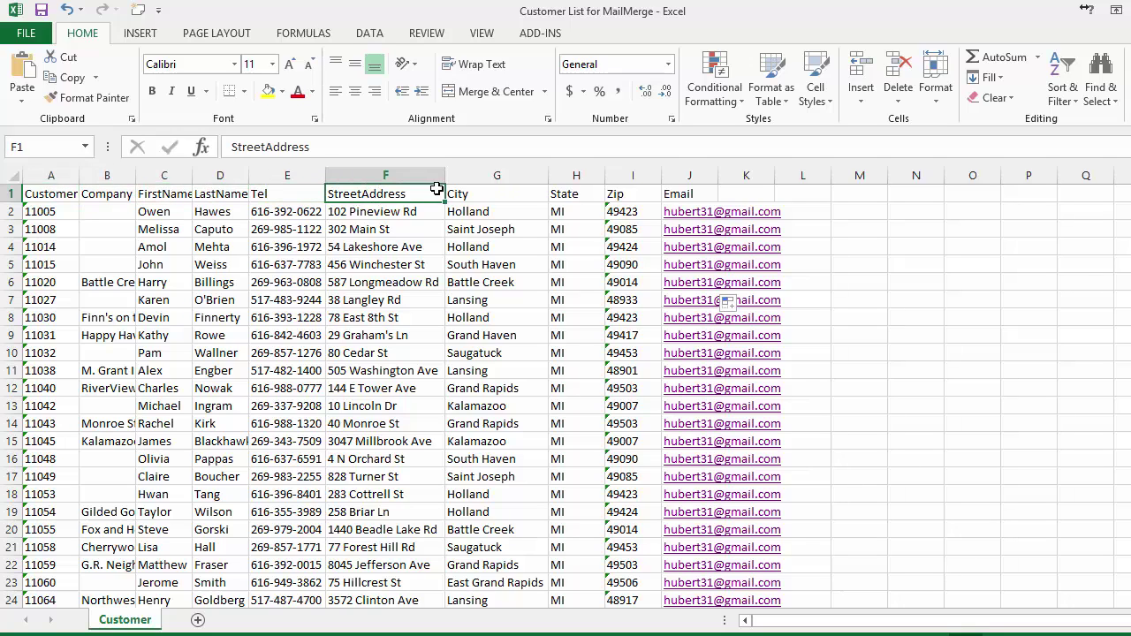
left_click(454, 193)
left_click(568, 193)
left_click(628, 194)
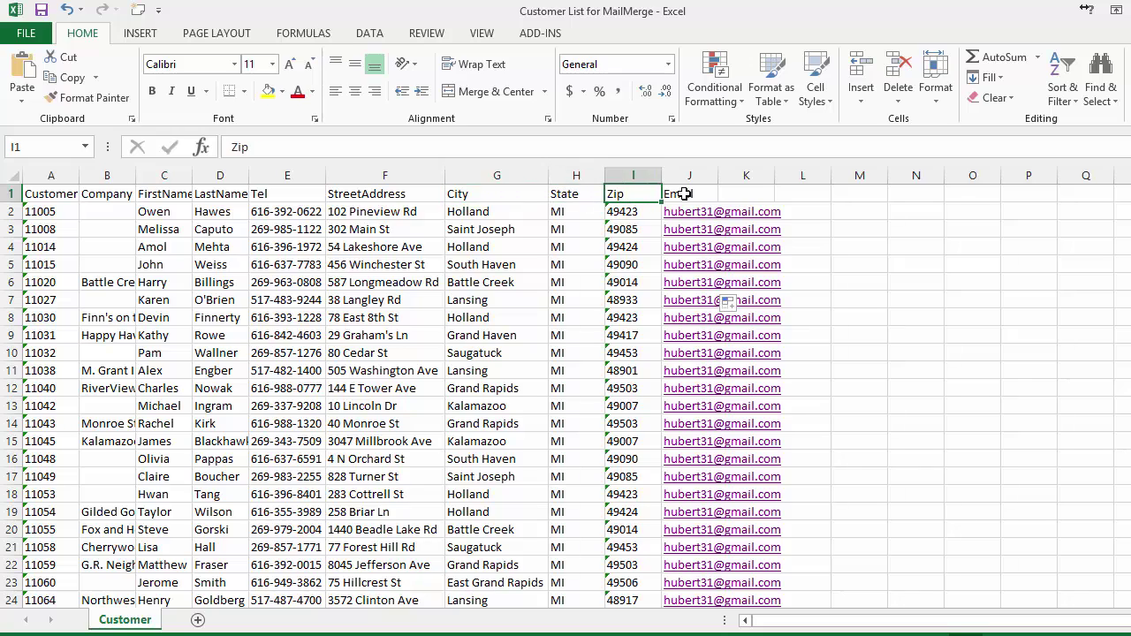
left_click(681, 193)
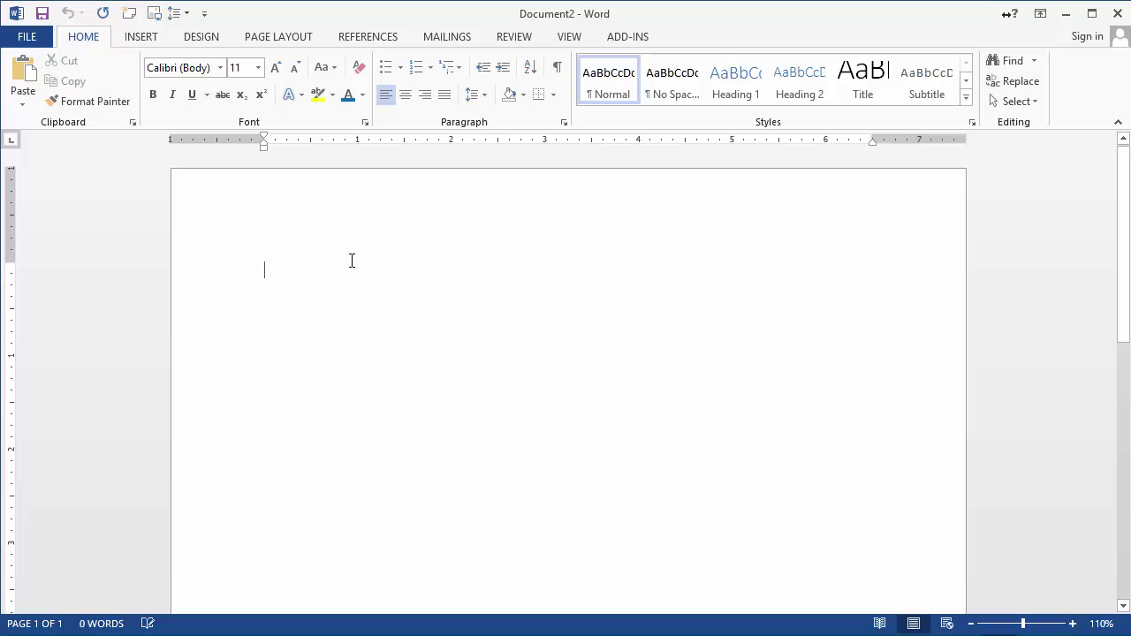
Launch the Step-by-Step Mail Merge Wizard from Mailings and choose Labels as the document type.
left_click(436, 40)
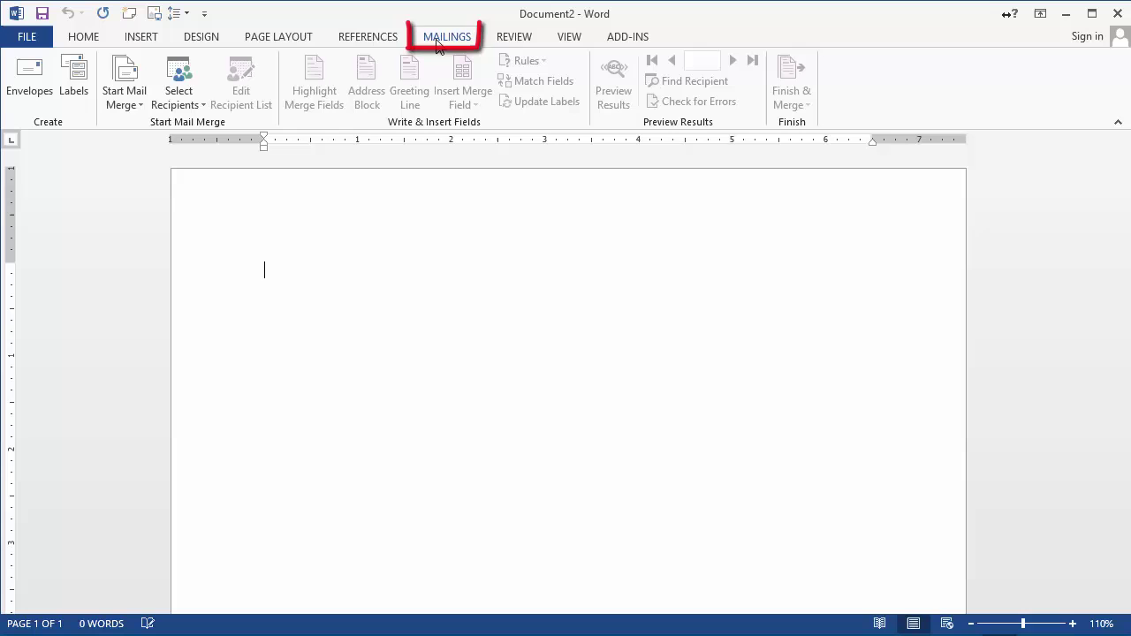
left_click(138, 109)
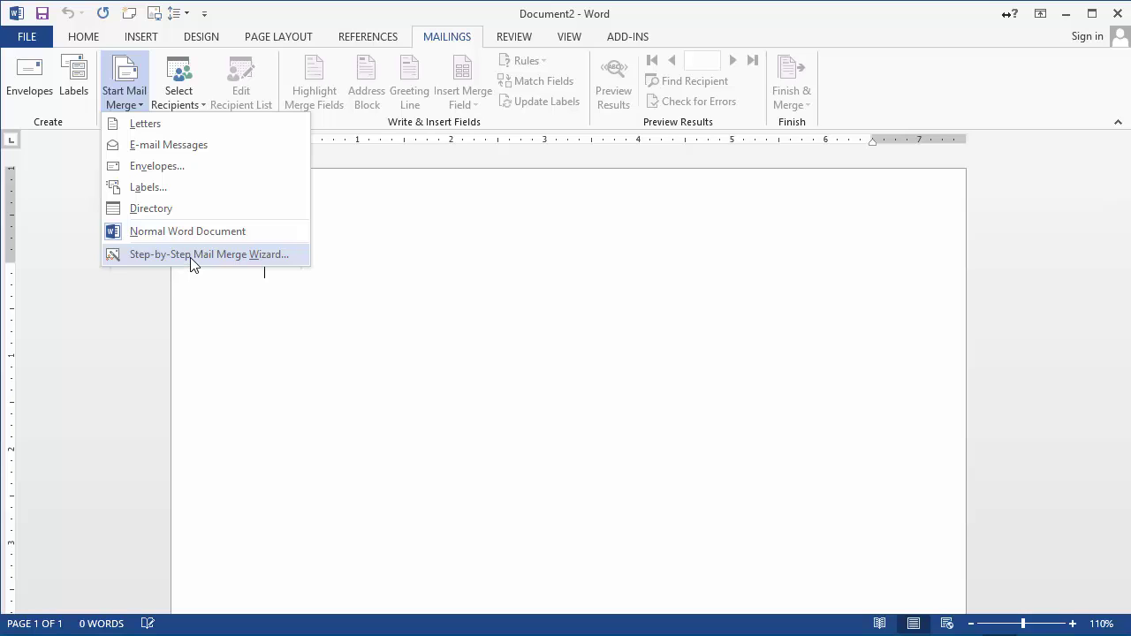
left_click(191, 258)
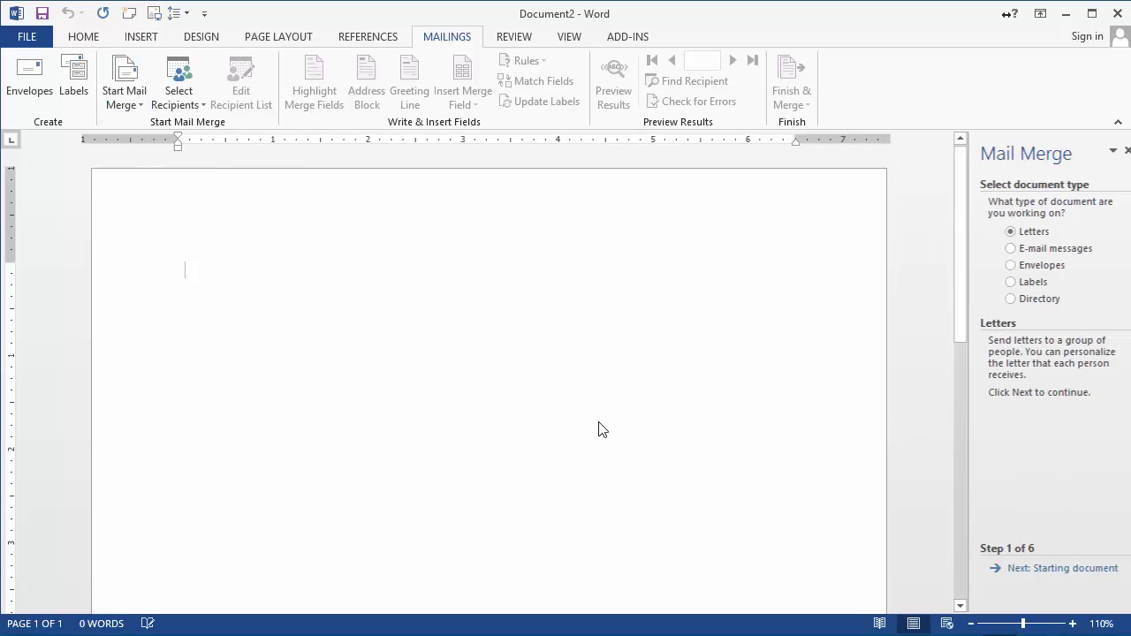
left_click(998, 283)
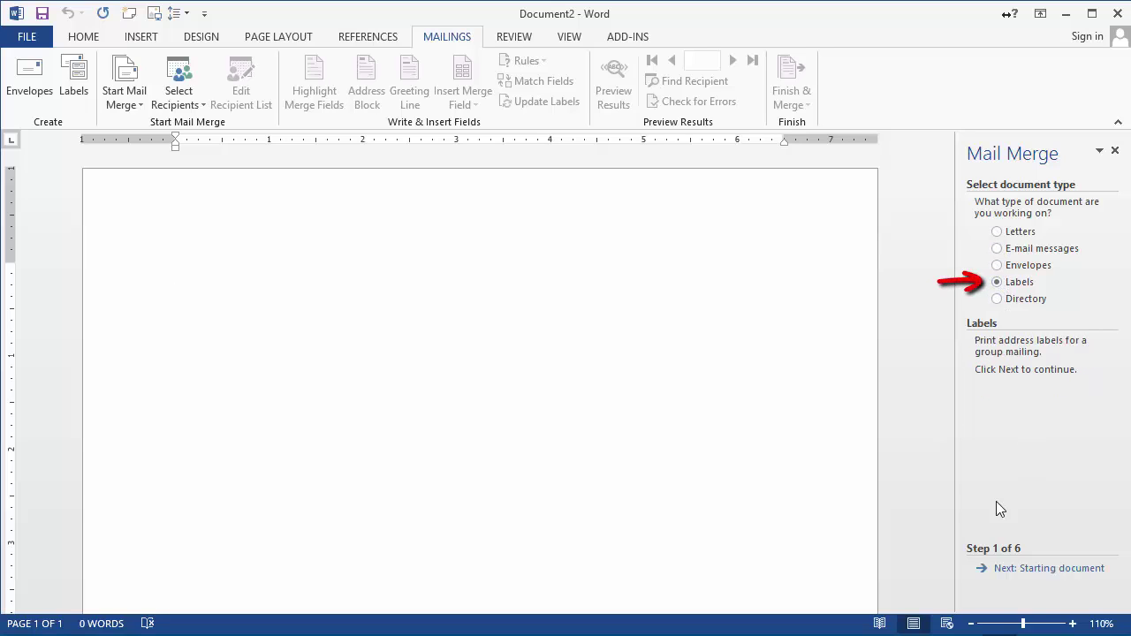
Advance to step 2, Starting document, and bring up Label options.
left_click(1034, 572)
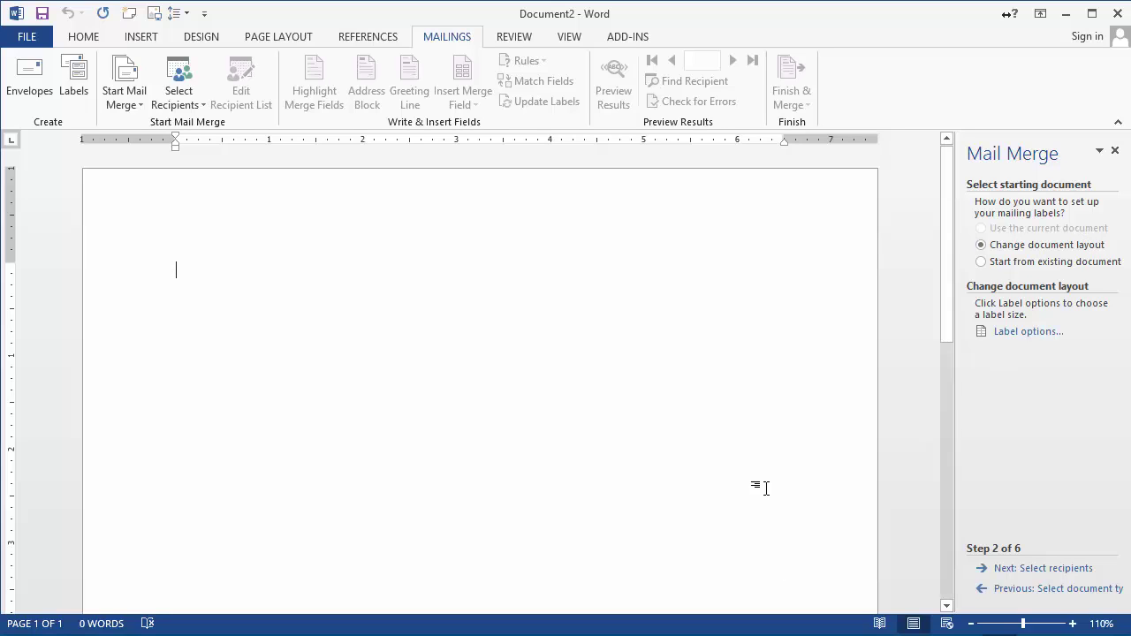
left_click(1006, 334)
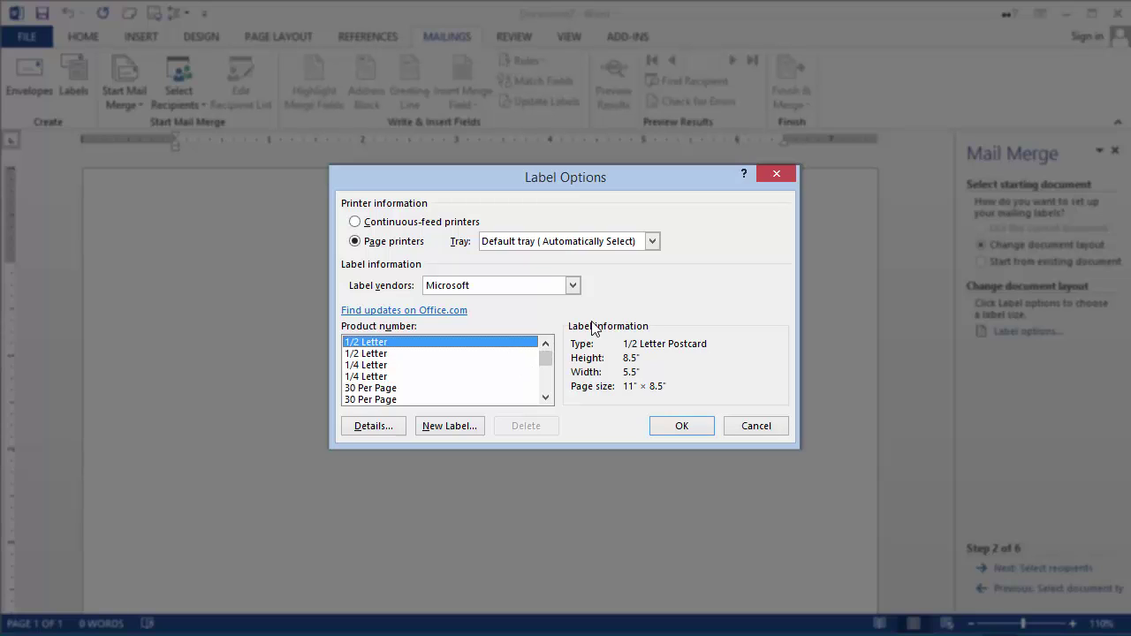
Set the label vendor to Avery US Letter in Label Options.
left_click(435, 290)
left_click(473, 286)
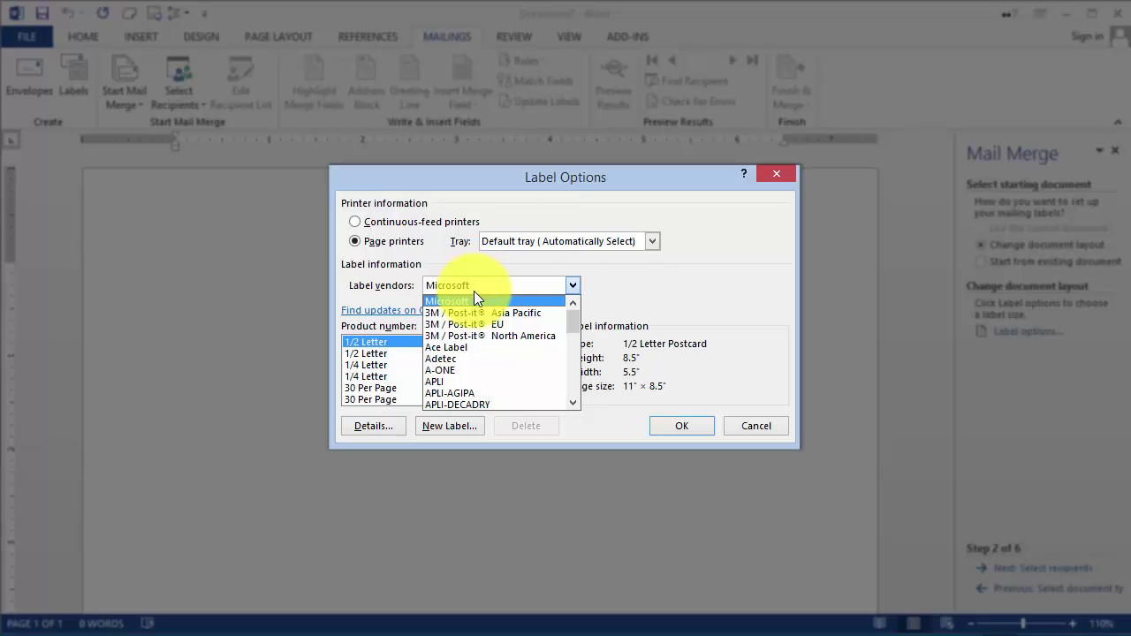
left_click(576, 404)
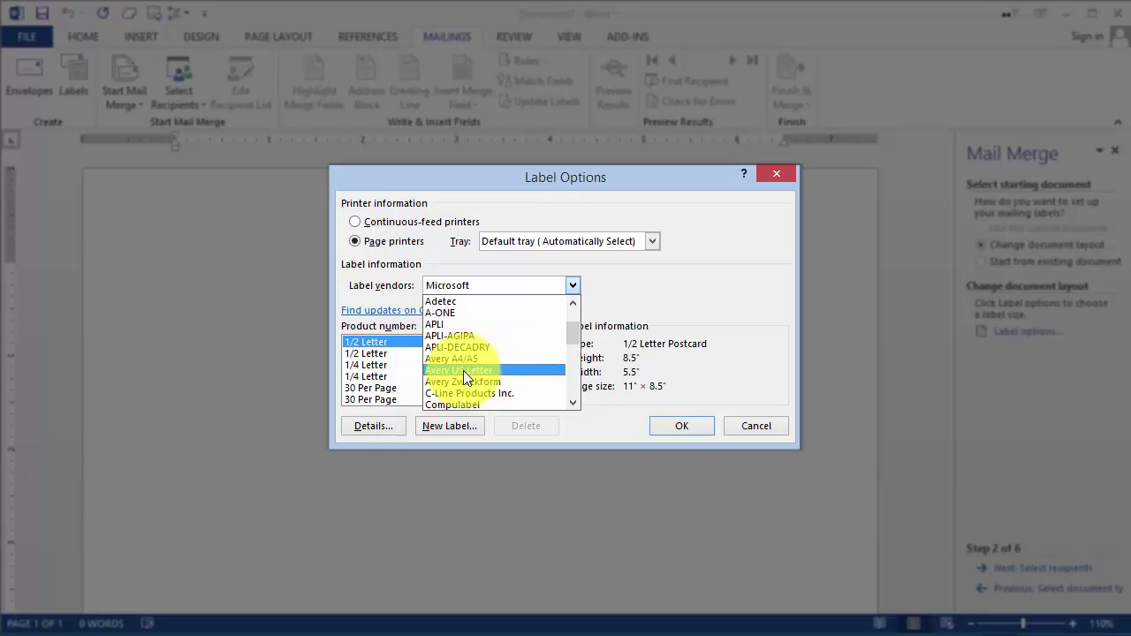
left_click(466, 372)
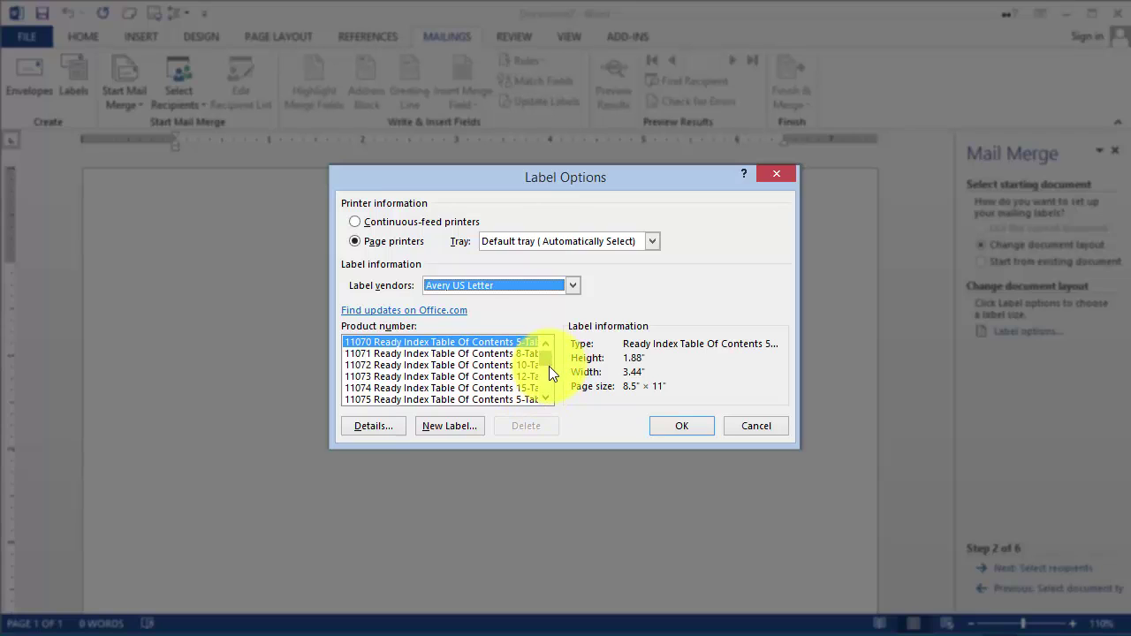
Select product 5160 Easy Peel Address Labels and apply it to the page.
scroll(549, 366, "down", 2)
scroll(549, 368, "down", 3)
scroll(552, 380, "down", 3)
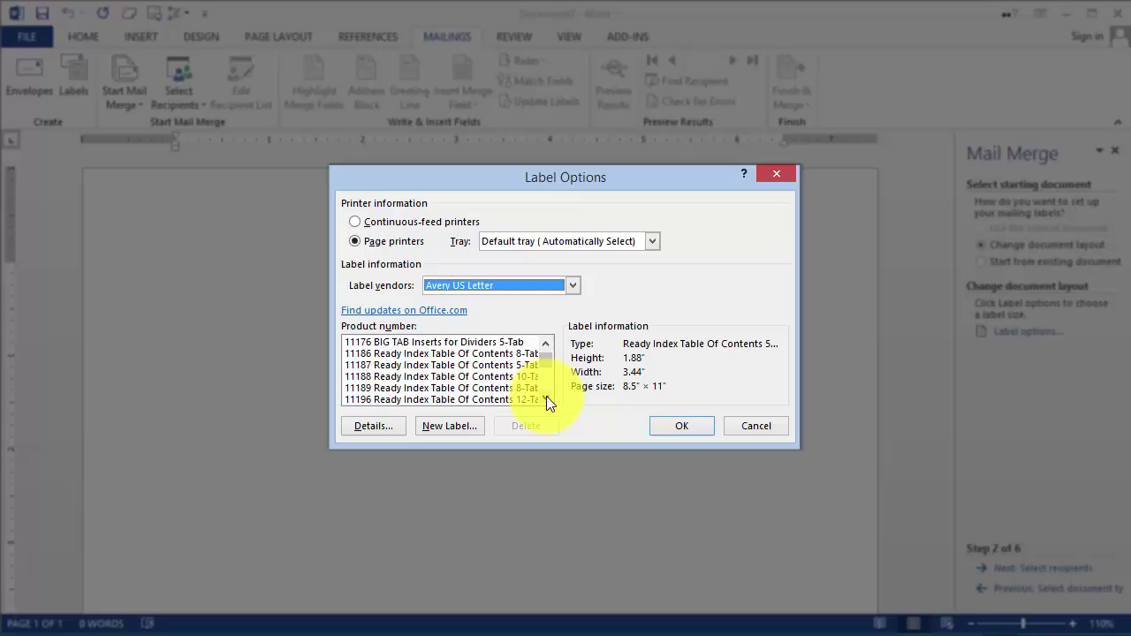
left_click(547, 401)
left_click(547, 400)
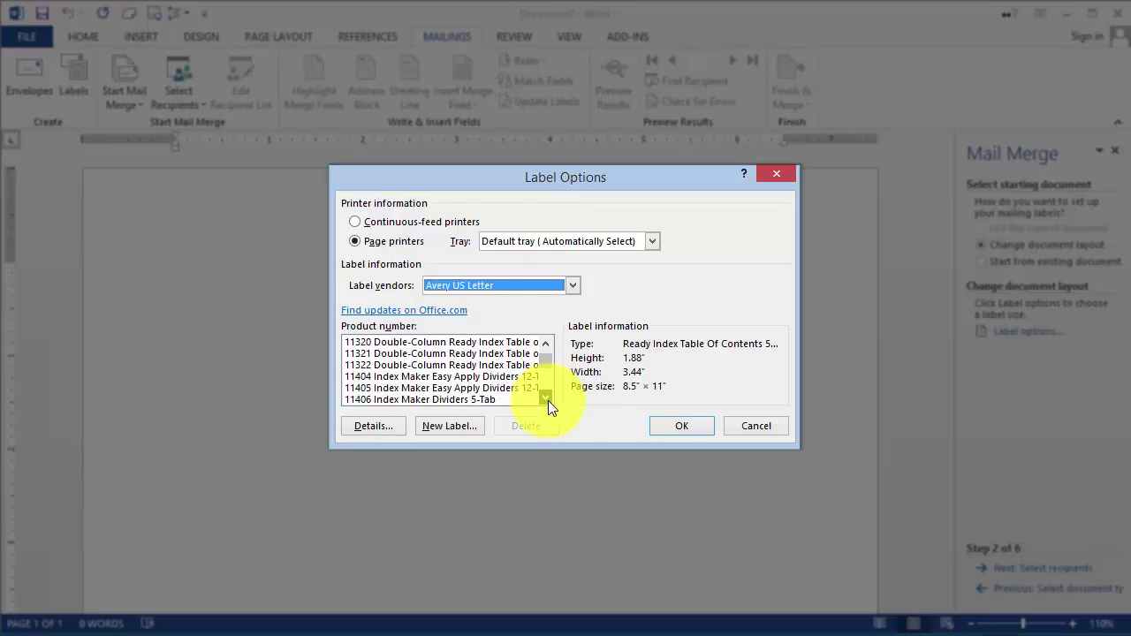
left_click(548, 399)
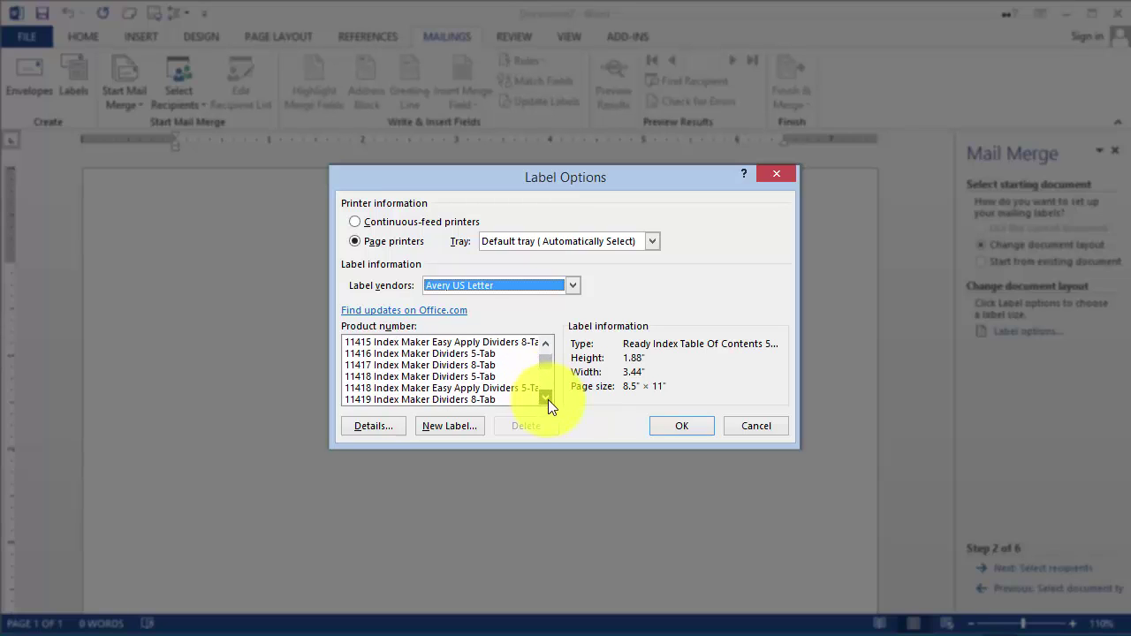
left_click(548, 399)
left_click(546, 398)
left_click(547, 398)
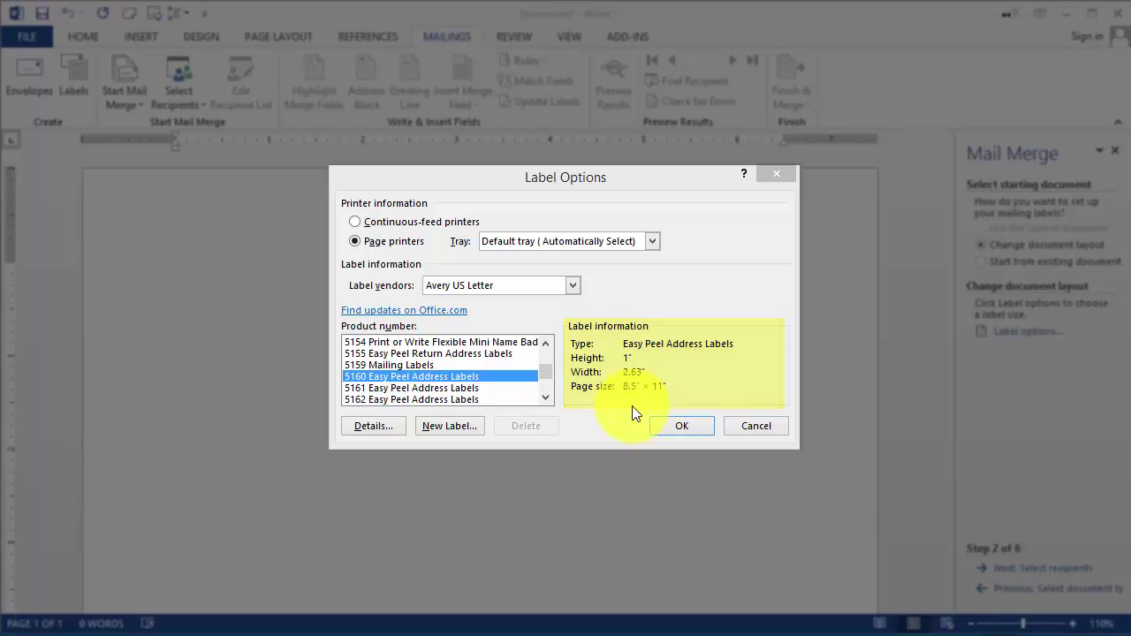
left_click(683, 433)
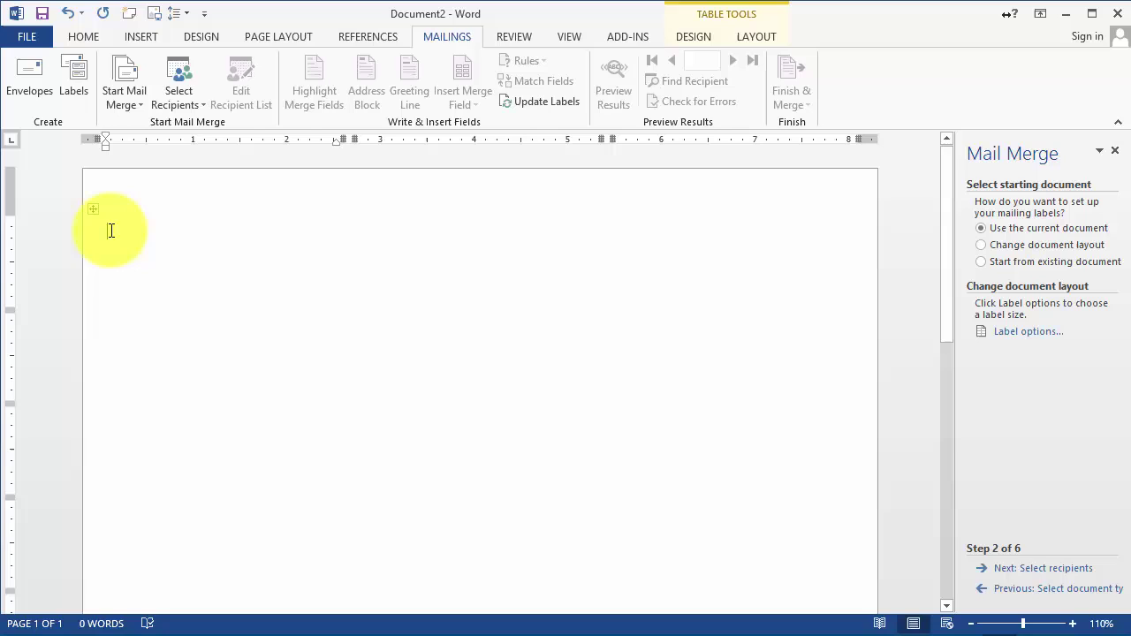
mouse_move(152, 231)
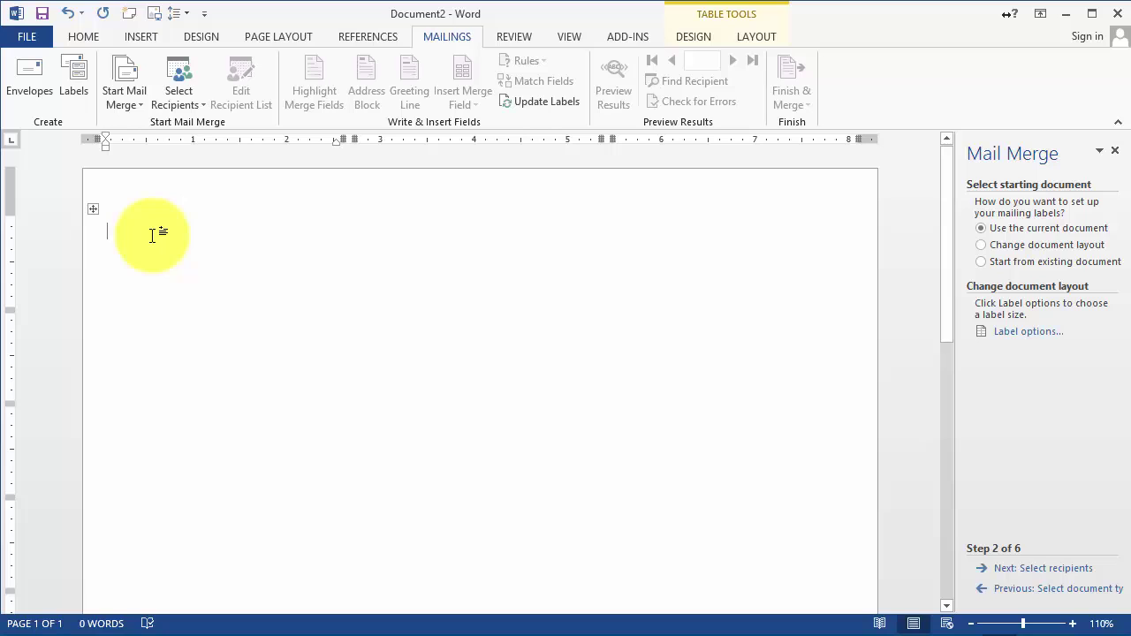
Advance the wizard to step 3, Select recipients.
left_click(1039, 570)
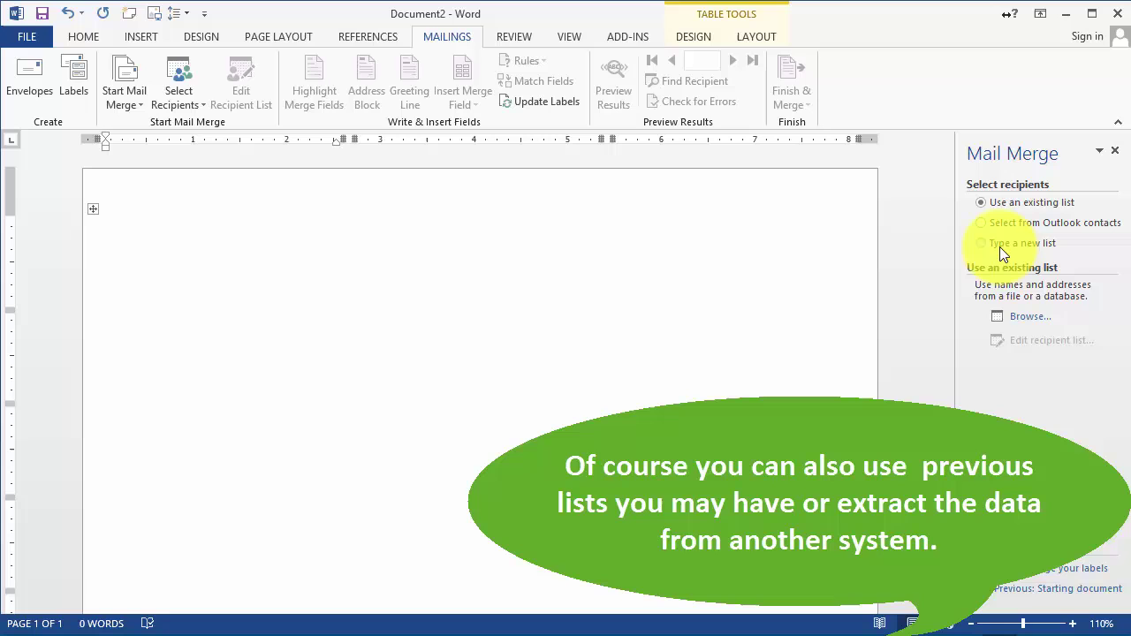
Use an existing list: Google Drive > Week 3 > Customer List for MailMerge workbook.
left_click(1000, 245)
left_click(987, 204)
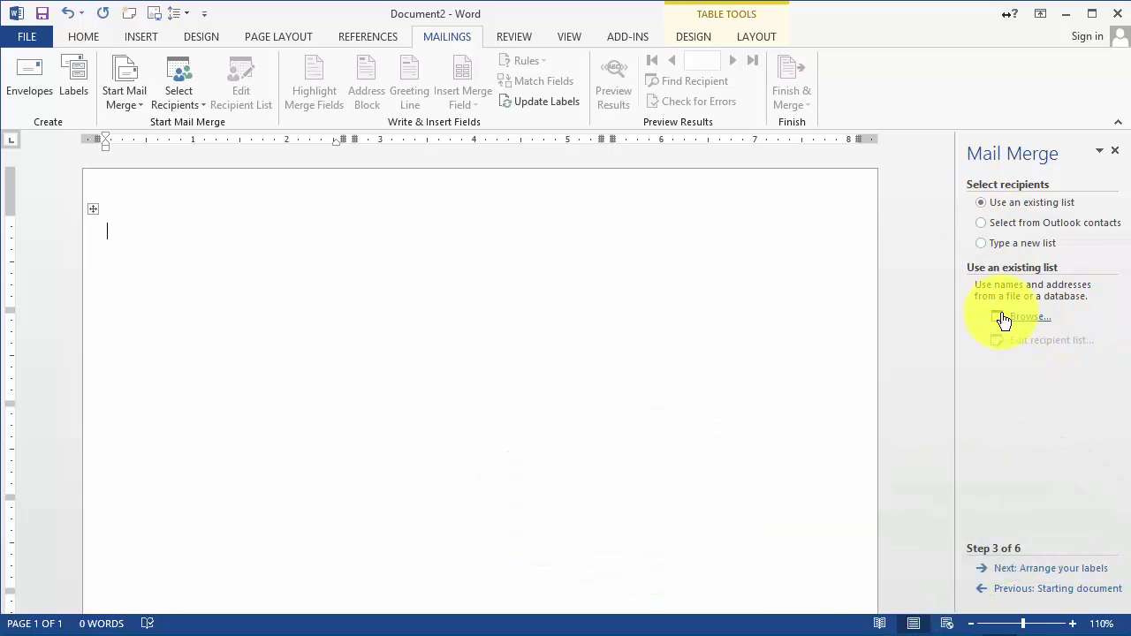
left_click(1024, 320)
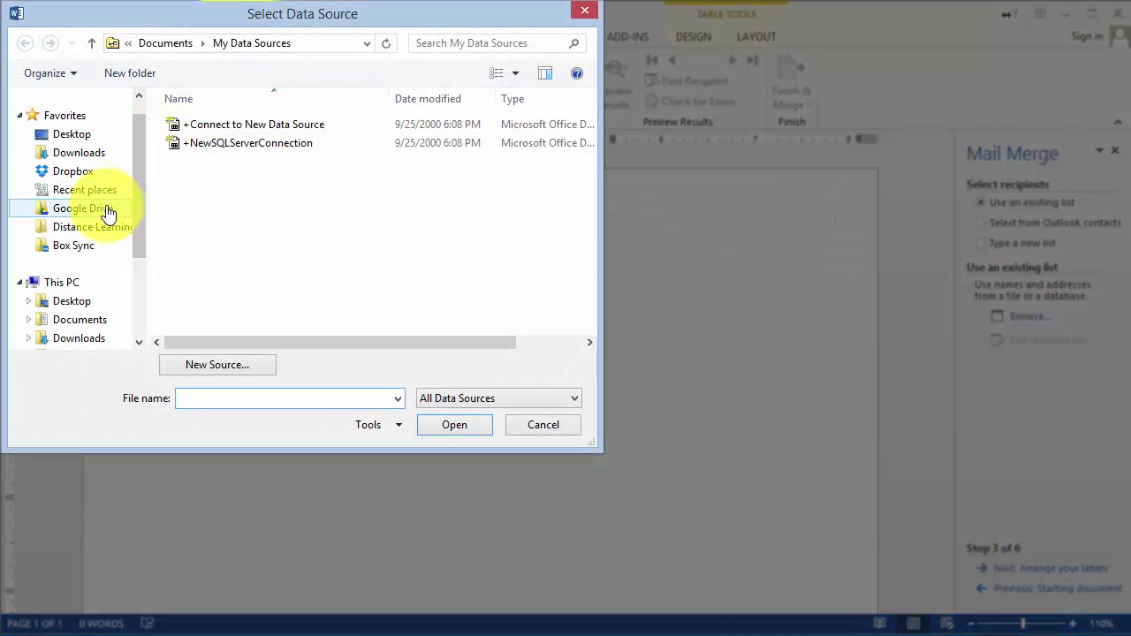
mouse_move(75, 221)
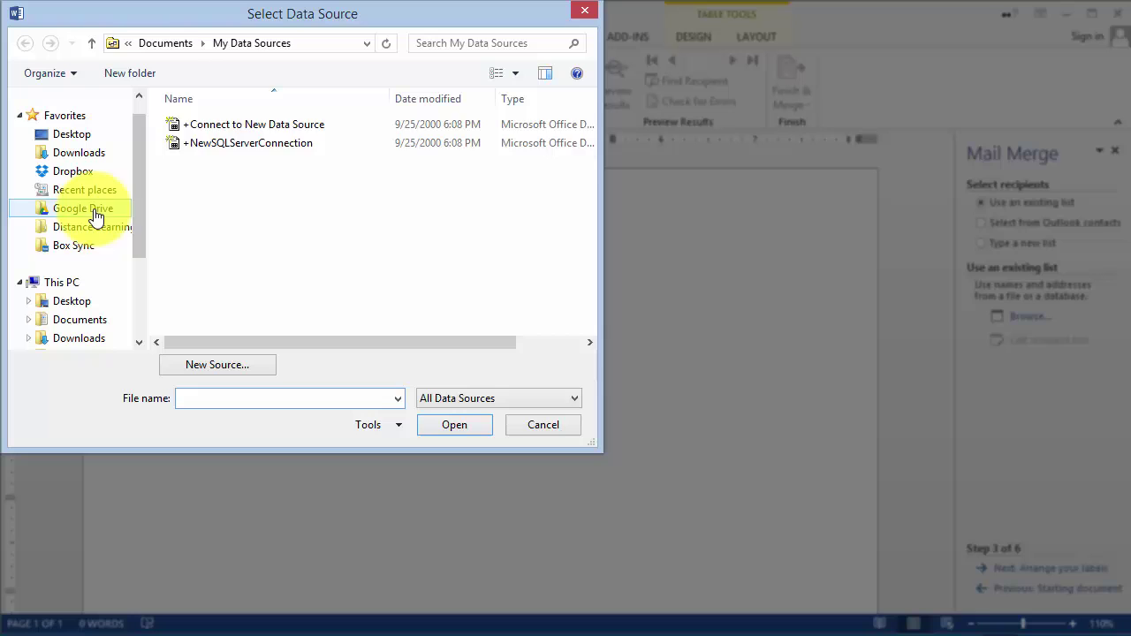
left_click(88, 209)
double_click(194, 162)
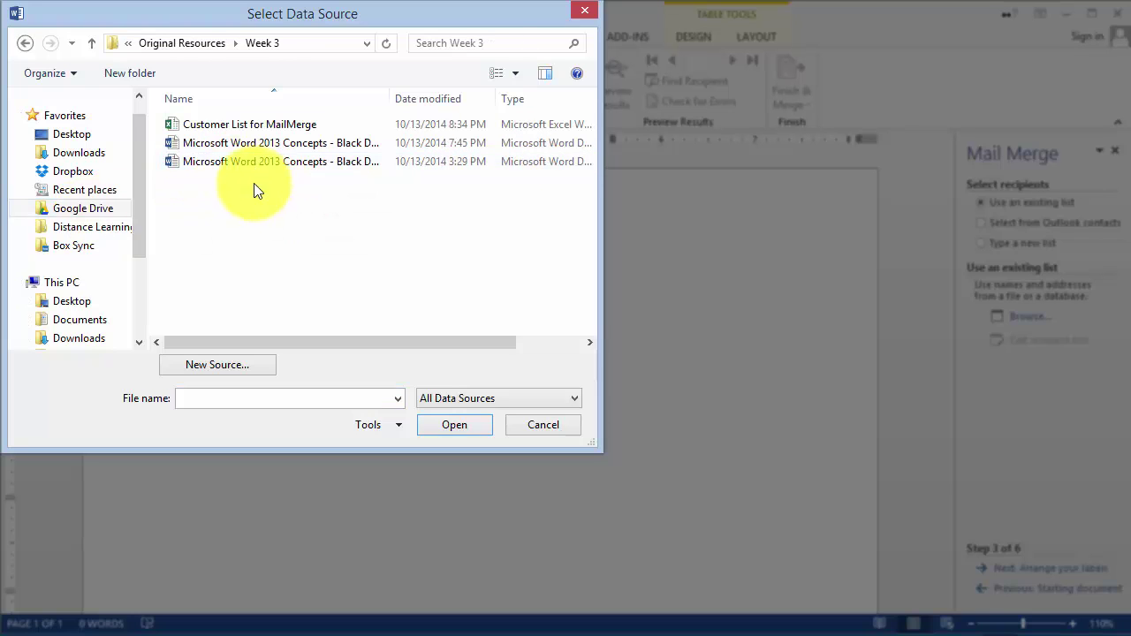
double_click(206, 124)
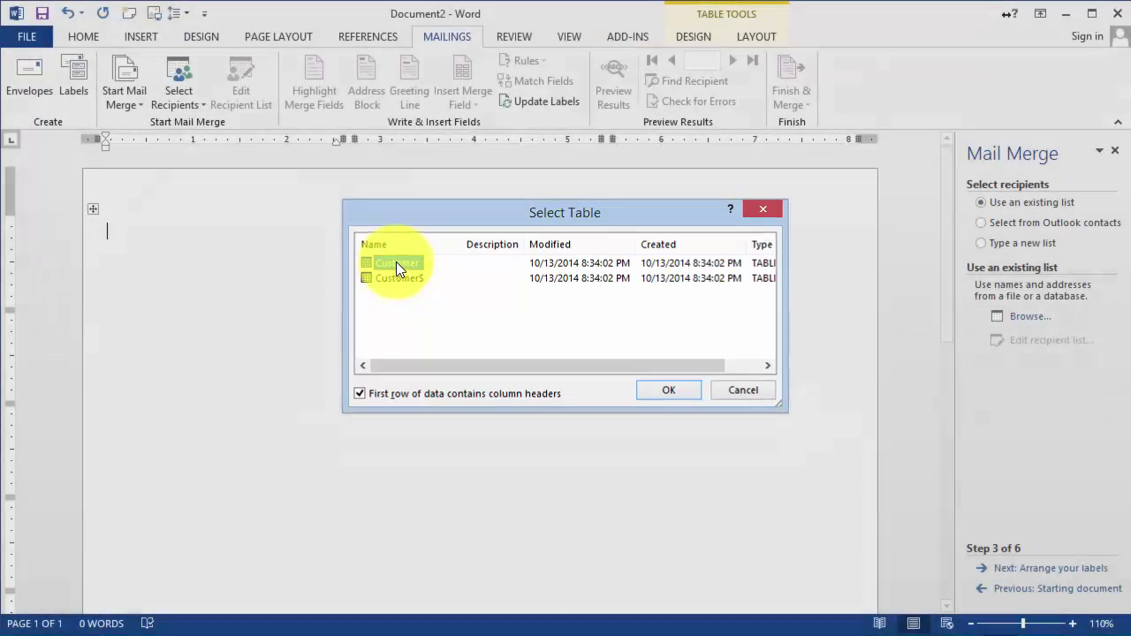
Pick the Customer table and accept all recipients in Mail Merge Recipients.
double_click(396, 263)
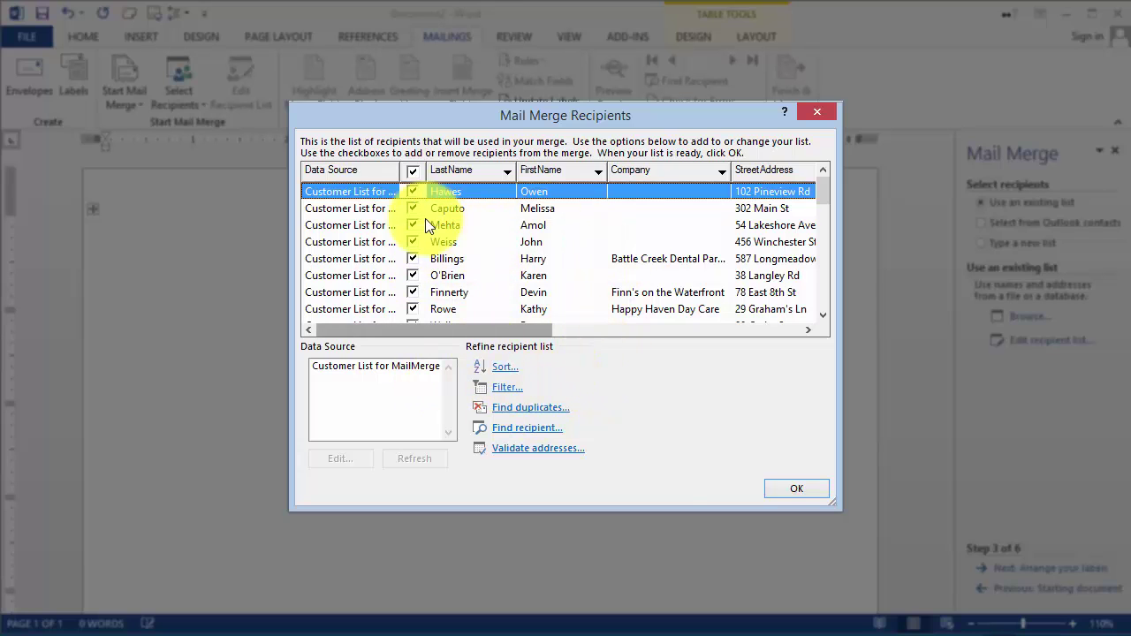
left_click(789, 492)
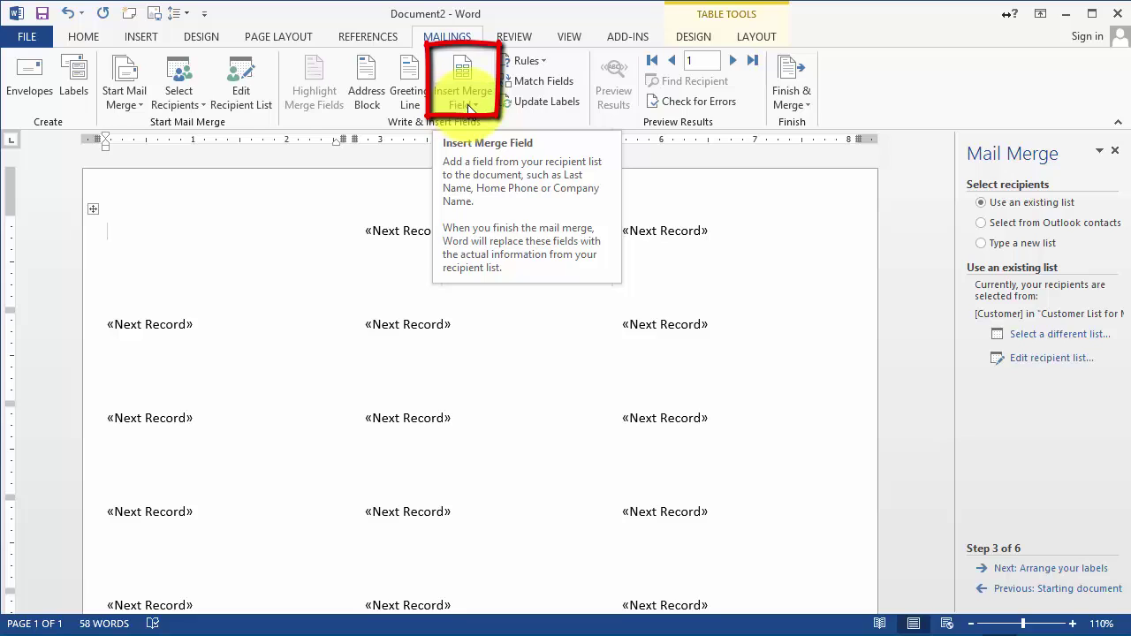
Insert the FirstName and LastName fields on the first label's top line.
left_click(113, 236)
left_click(477, 101)
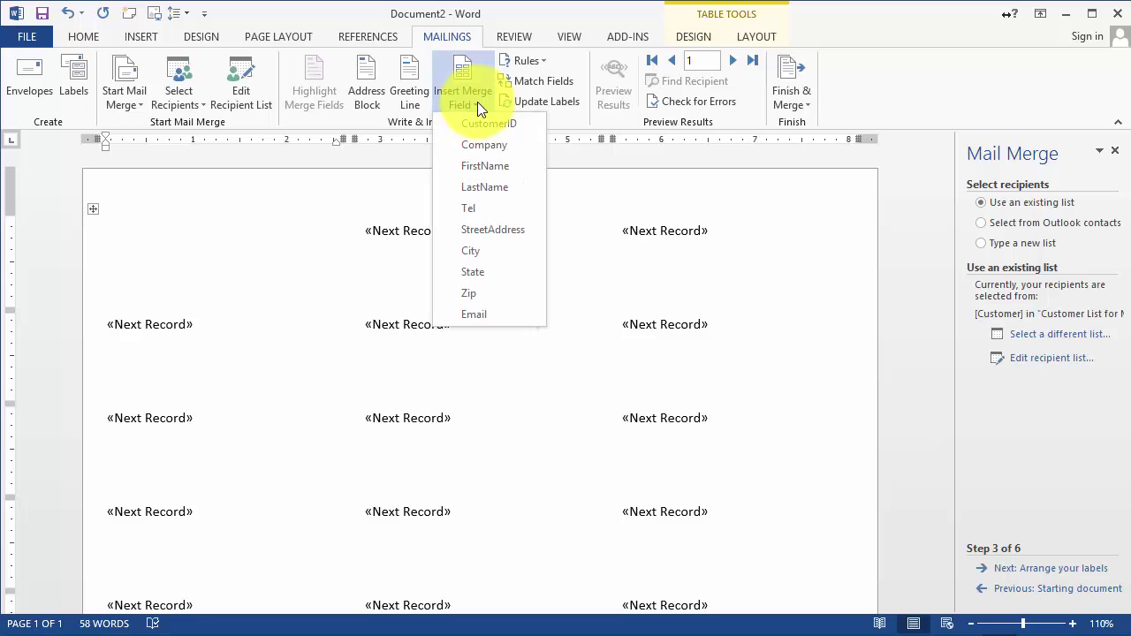
left_click(485, 167)
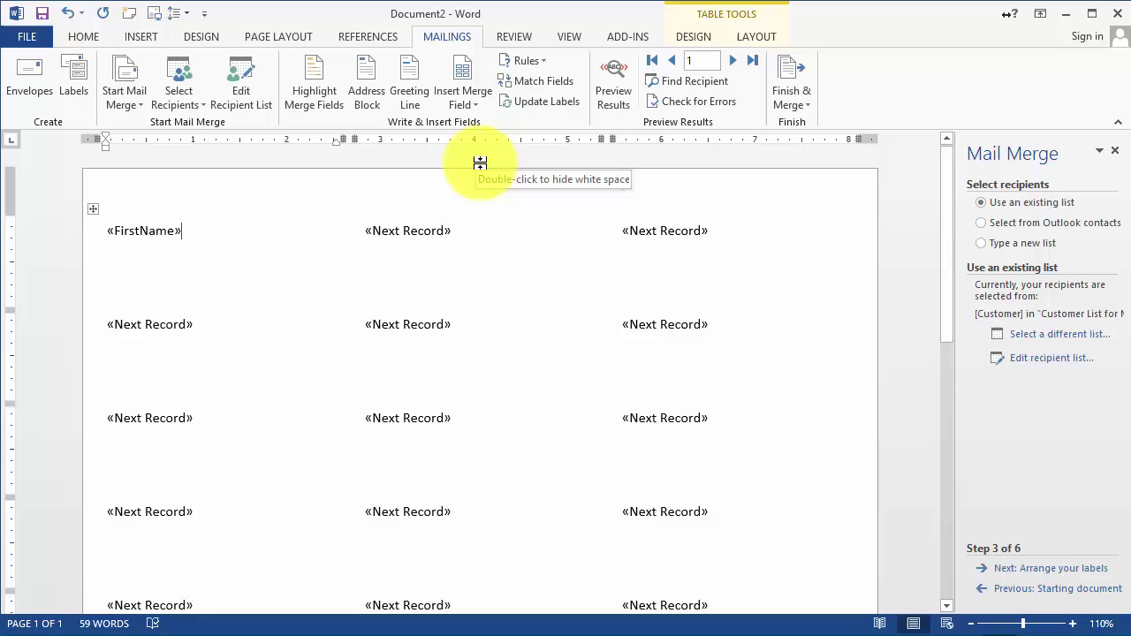
left_click(464, 101)
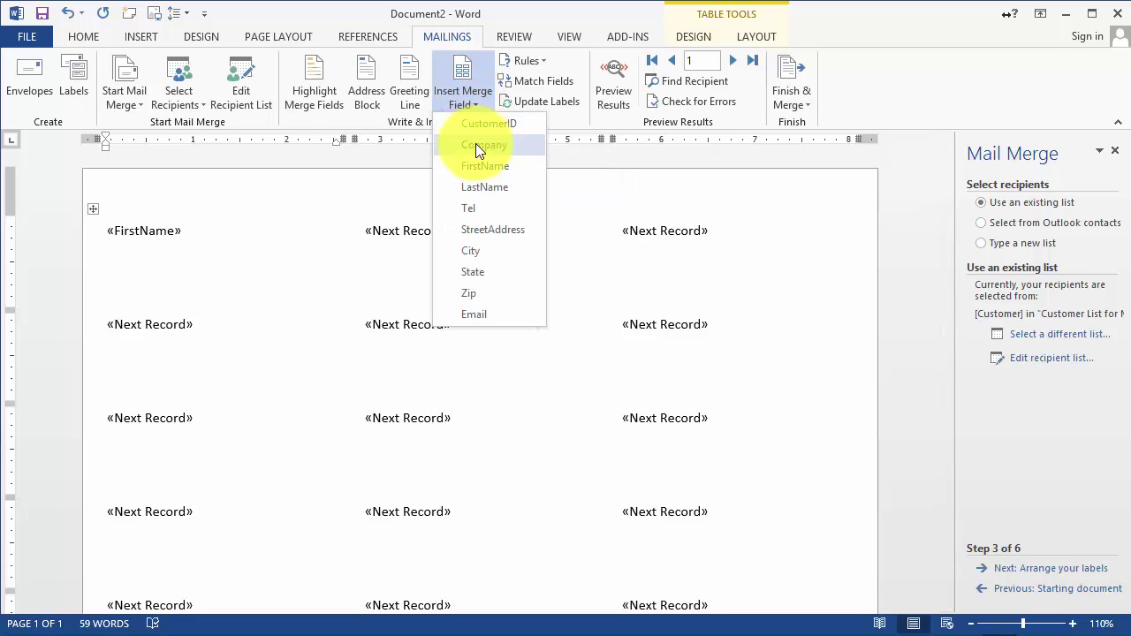
left_click(473, 188)
key("Return")
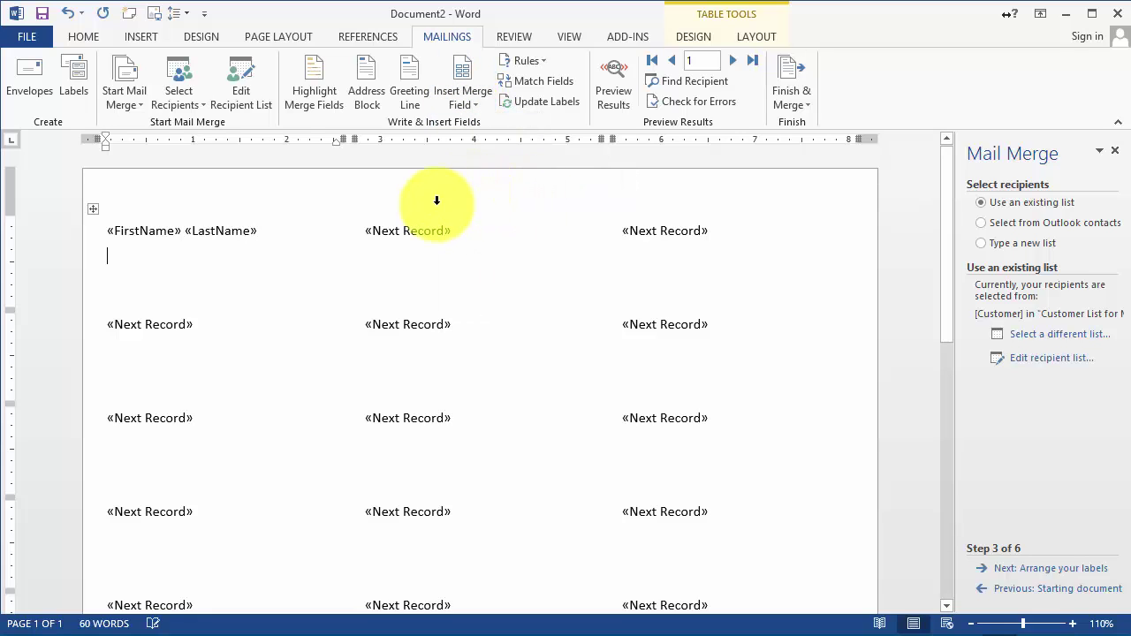
Add StreetAddress, then City, State and Zip with a comma after City.
left_click(453, 102)
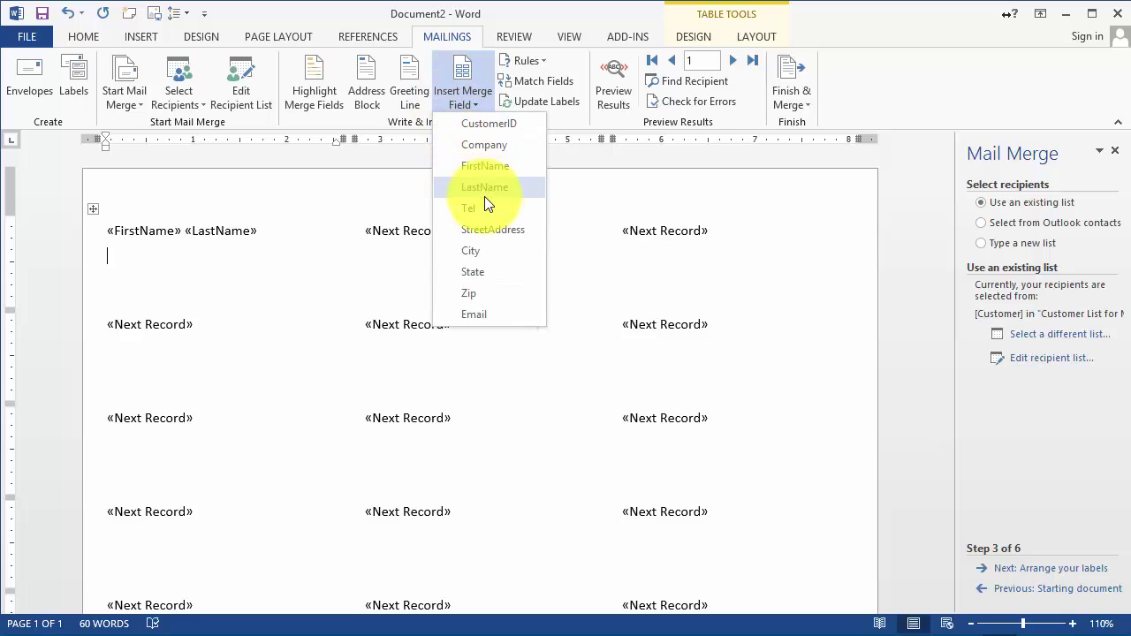
left_click(487, 230)
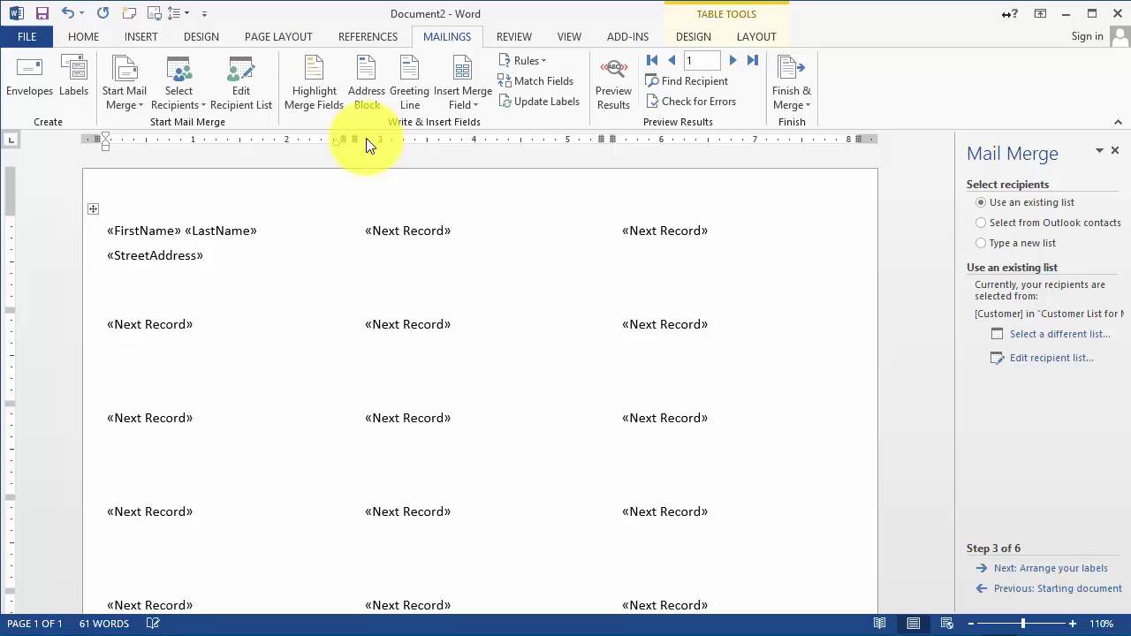
left_click(465, 104)
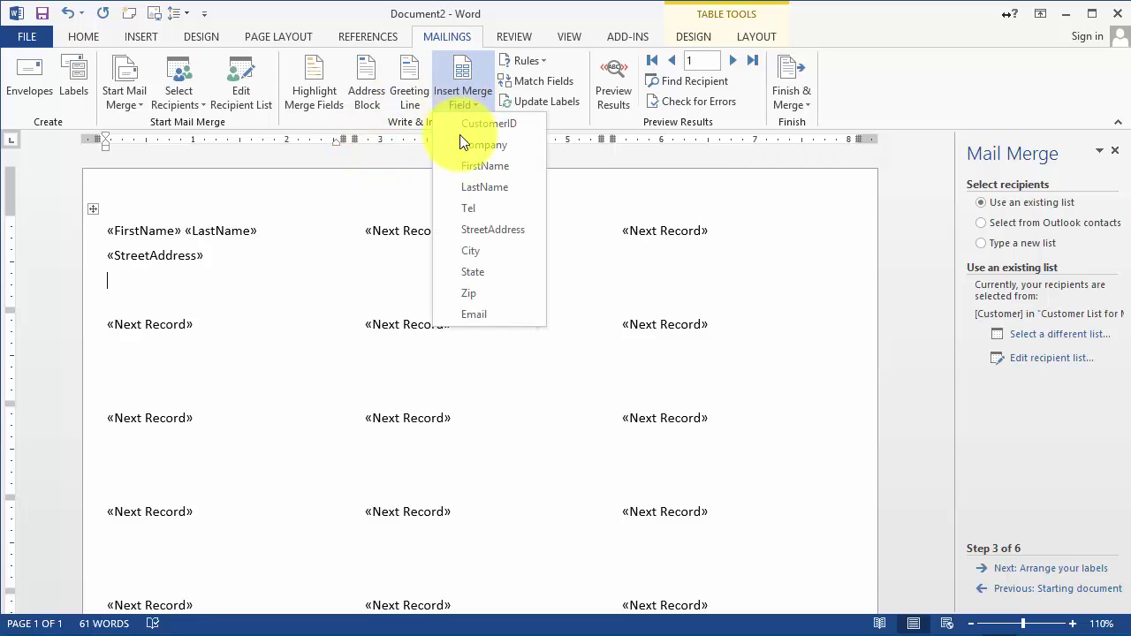
left_click(484, 250)
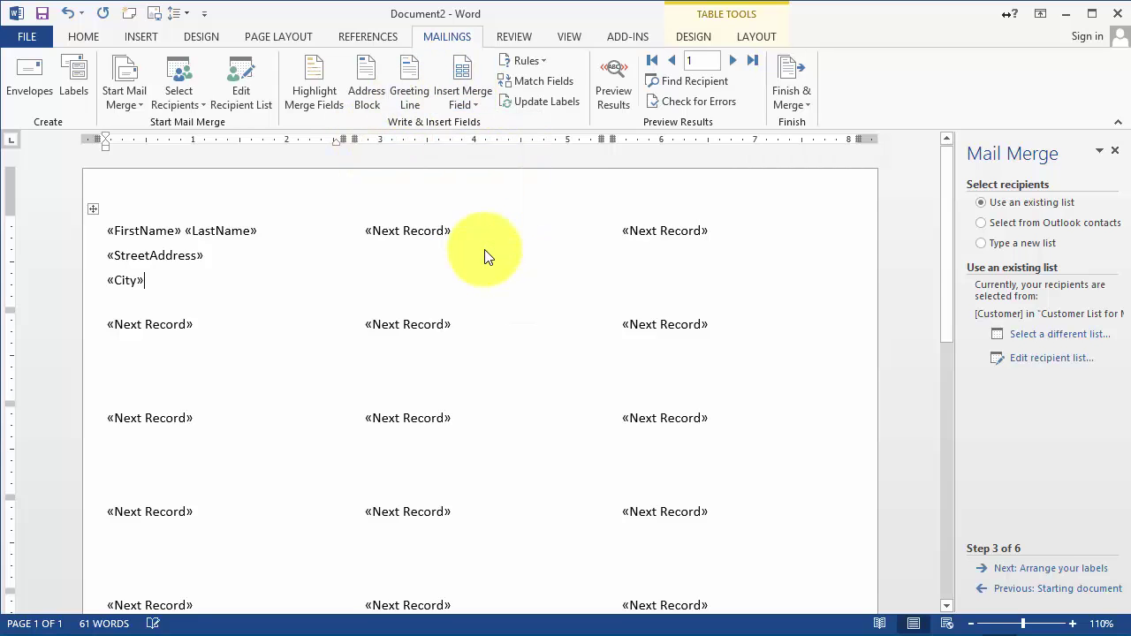
type(",")
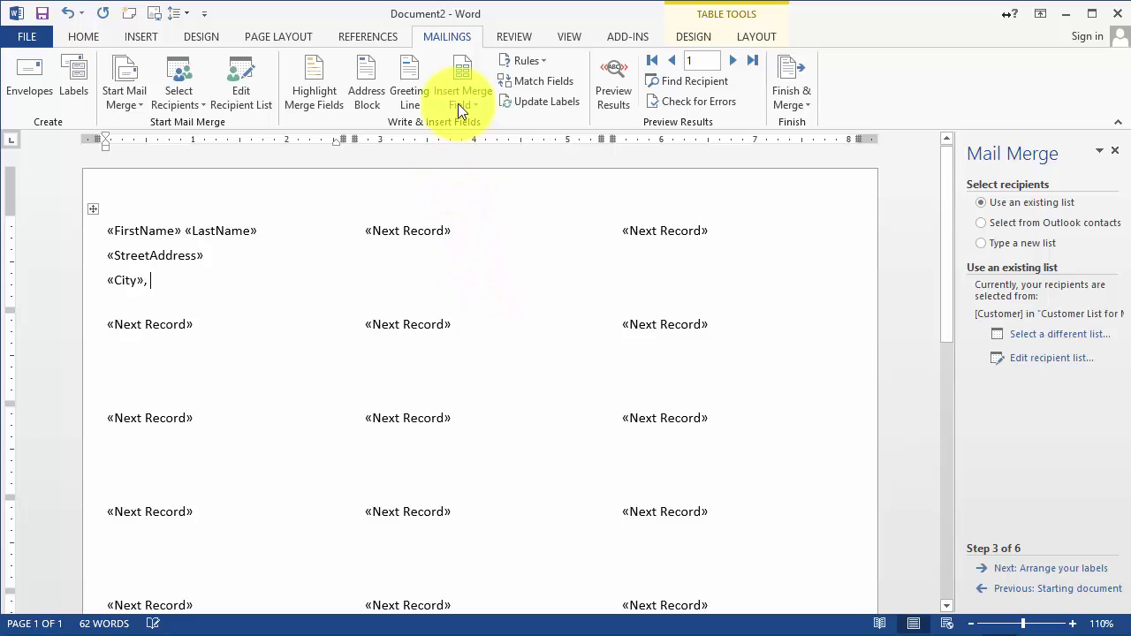
left_click(461, 103)
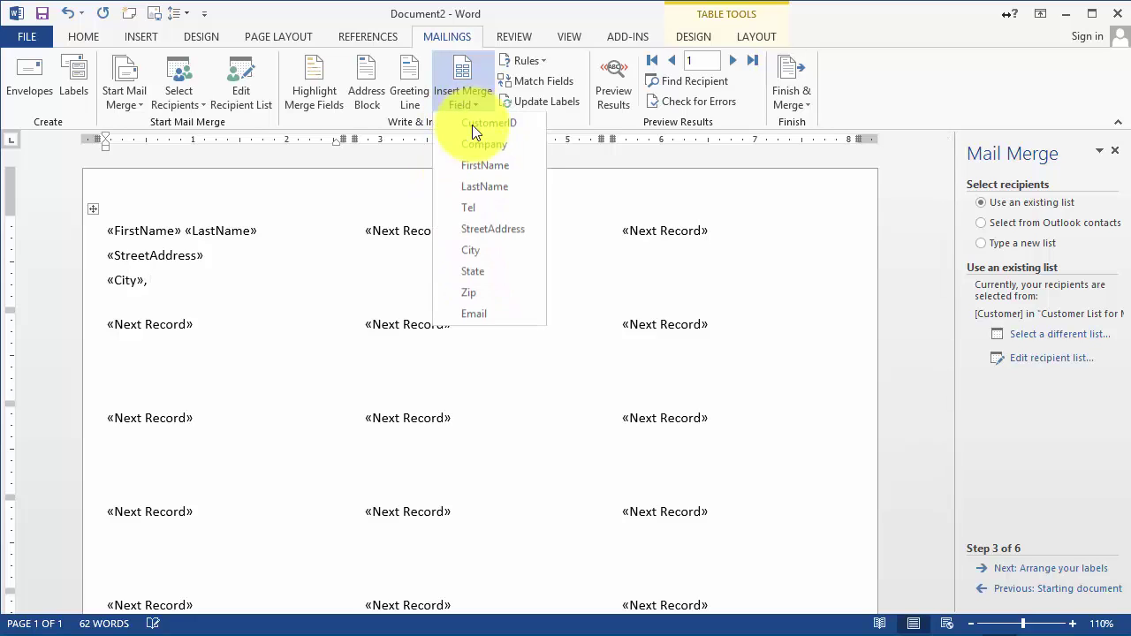
left_click(471, 274)
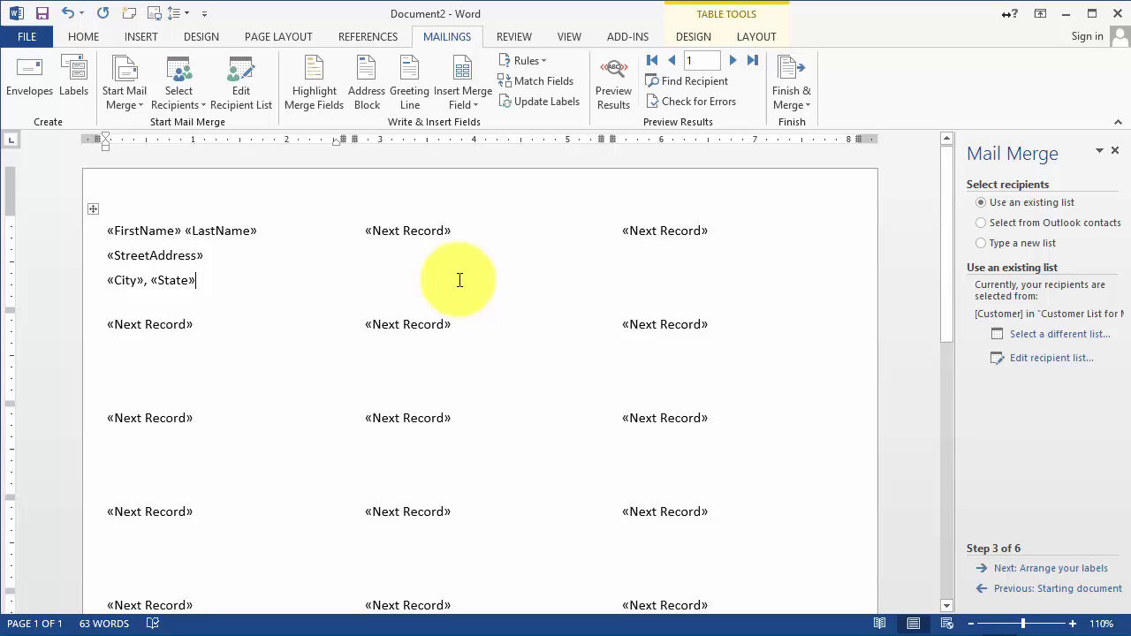
left_click(460, 106)
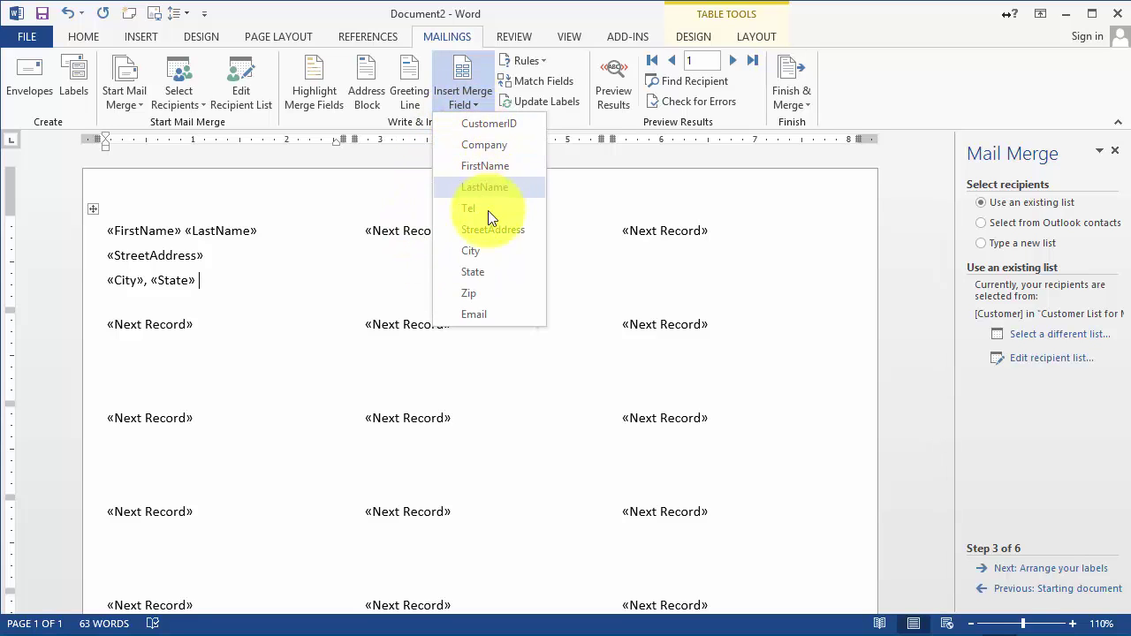
left_click(475, 293)
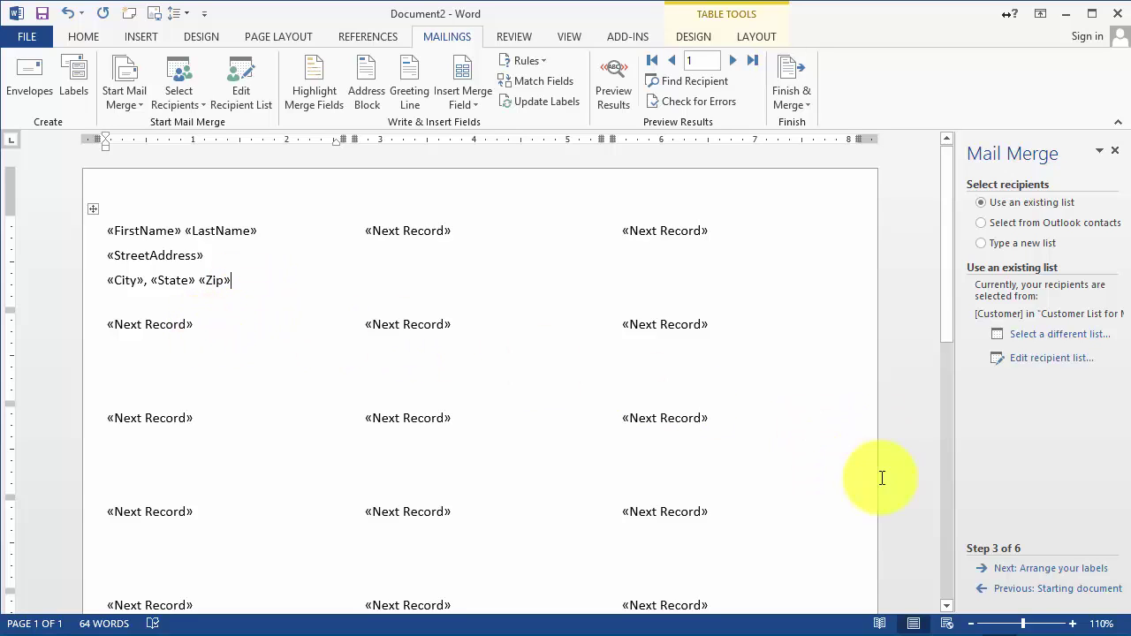
Advance to step 4, Arrange your labels, and check the first label's fields against the others.
left_click(1082, 573)
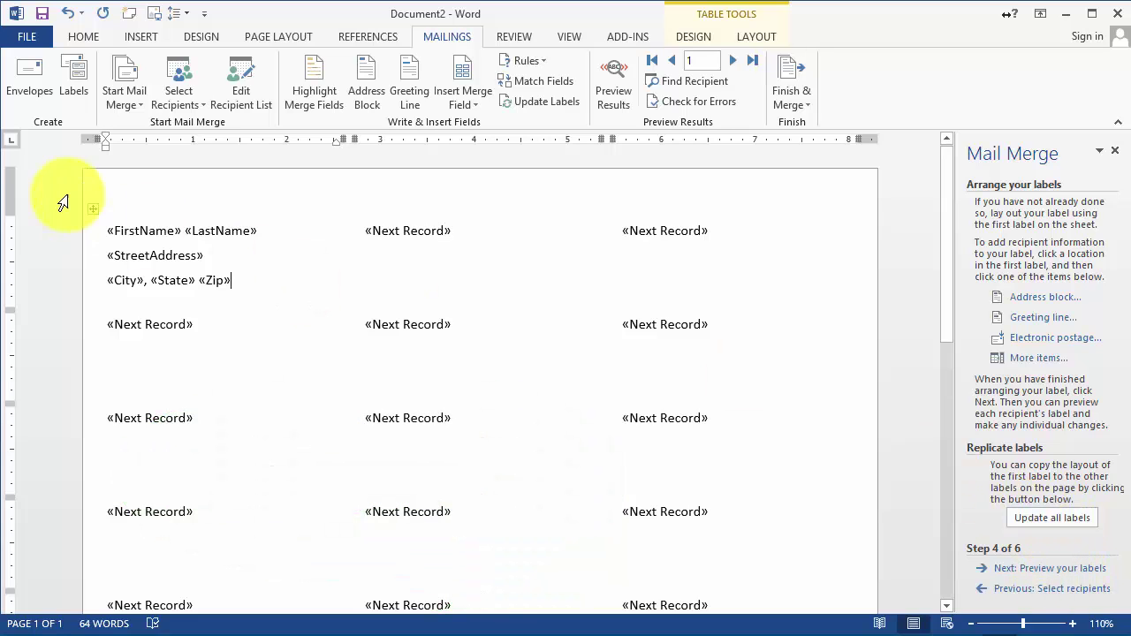
left_click_drag(233, 280, 131, 238)
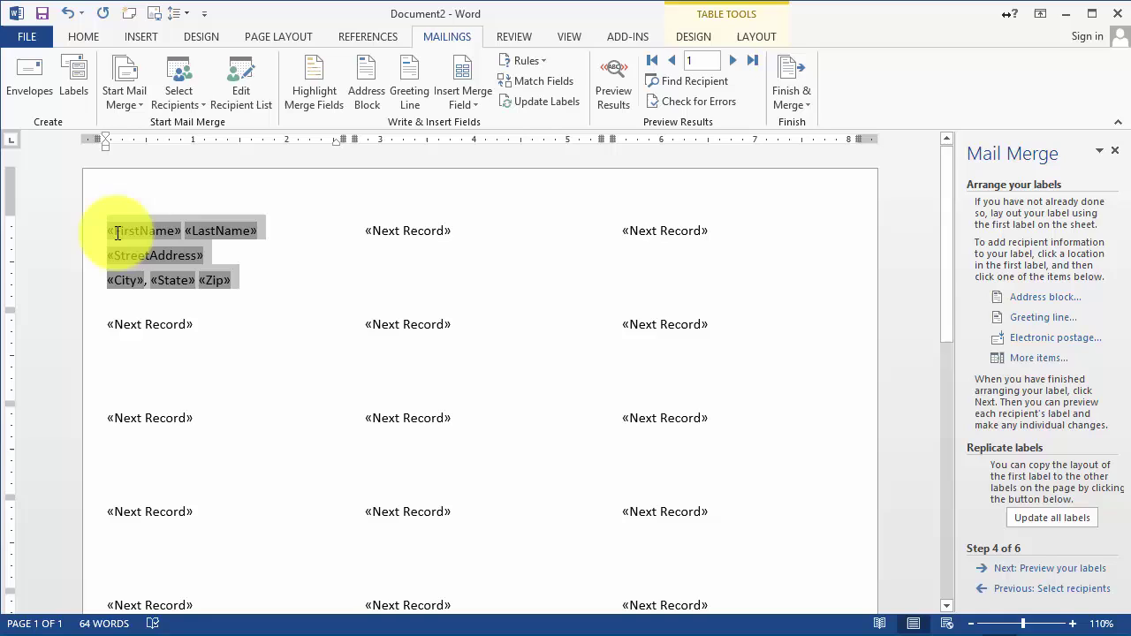
left_click(111, 344)
left_click(430, 268)
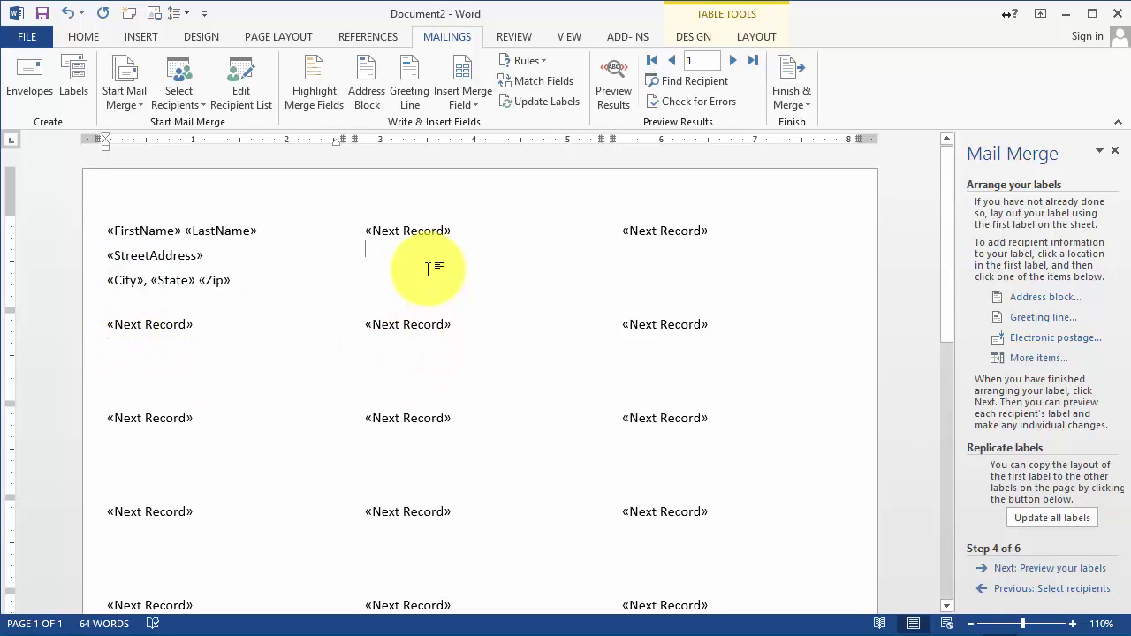
left_click(431, 353)
left_click(716, 358)
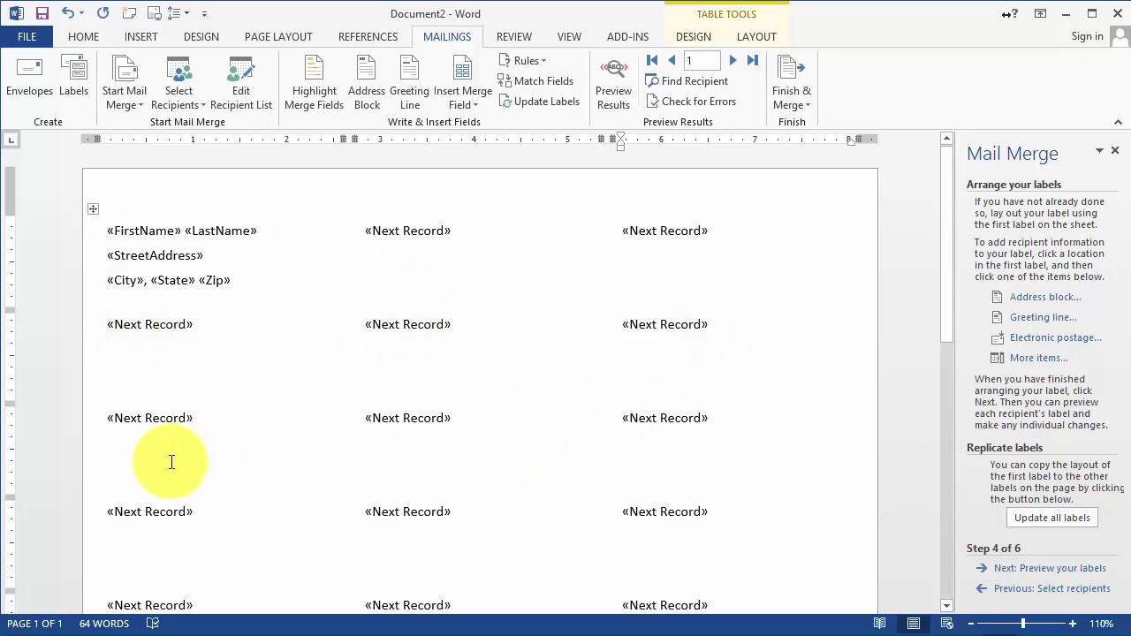
left_click(126, 301)
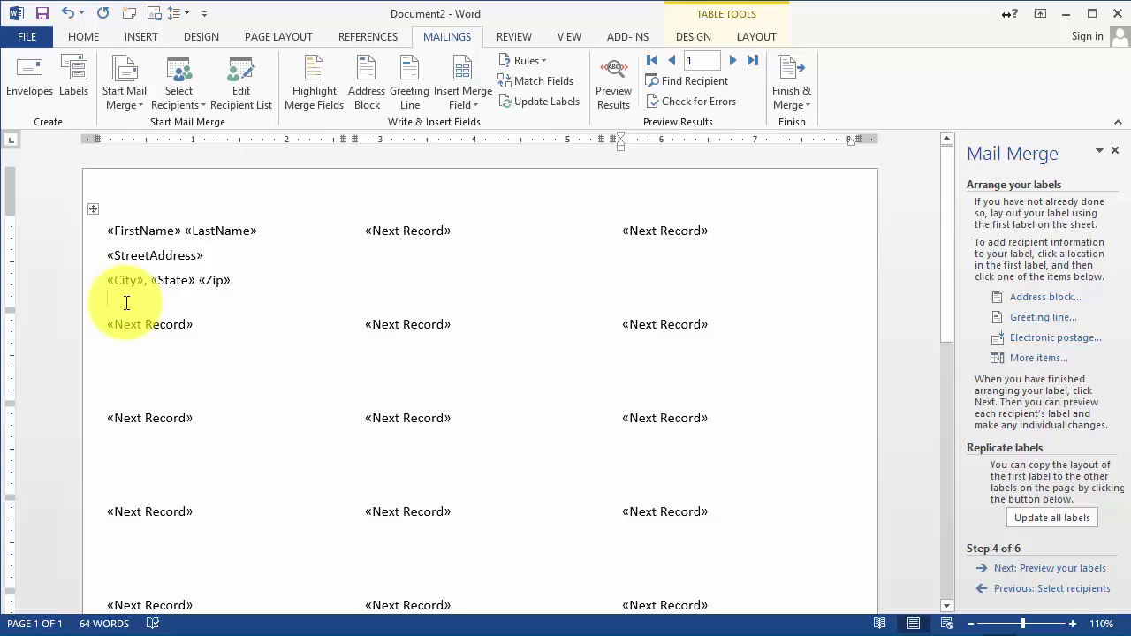
left_click(1051, 518)
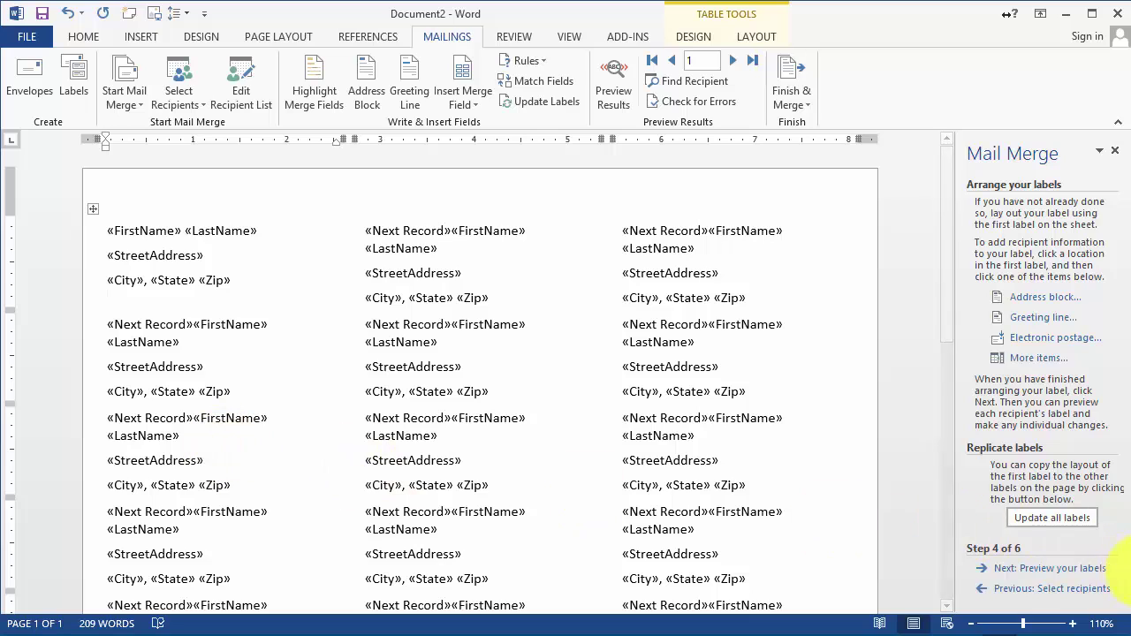
left_click(1071, 570)
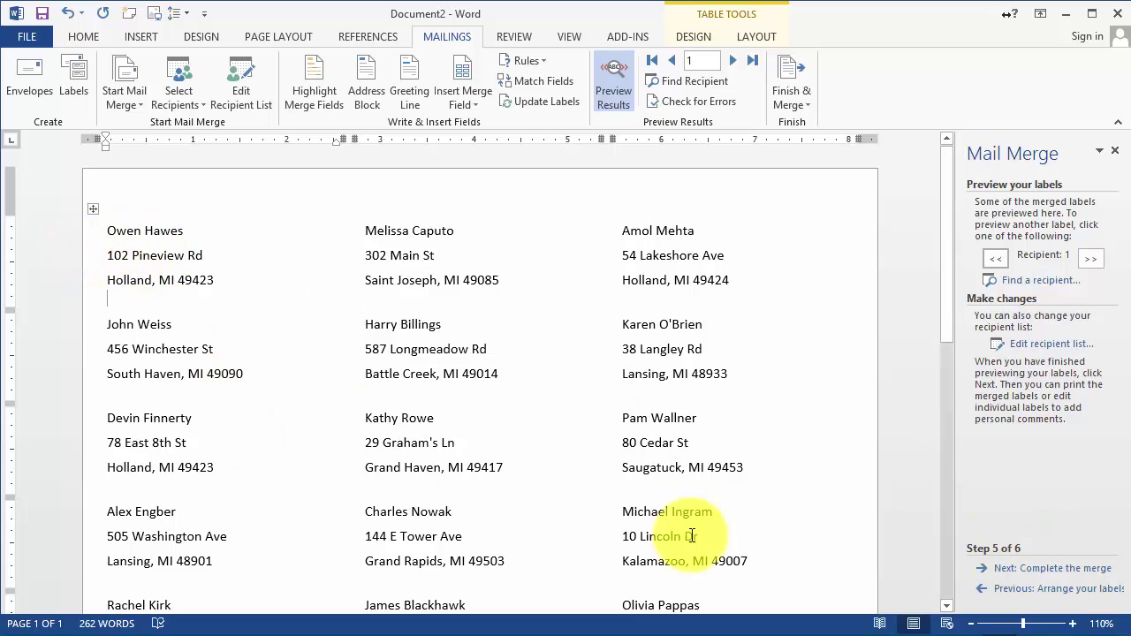
Bold the name line, prefix it with 'To:', update all labels, and preview again.
left_click(1034, 590)
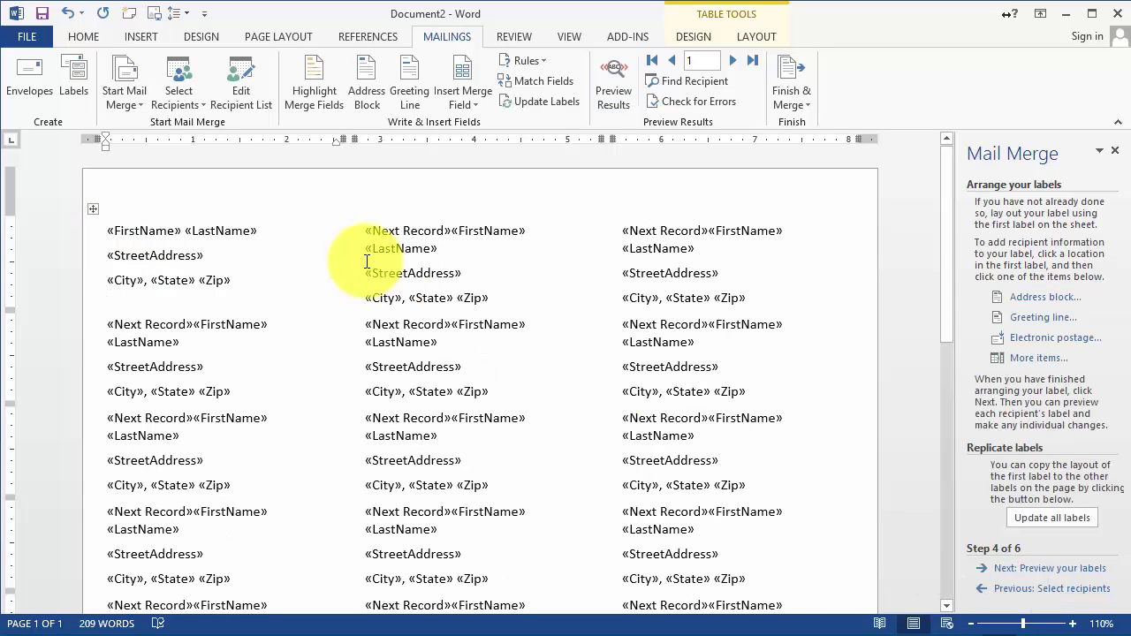
left_click_drag(259, 230, 105, 232)
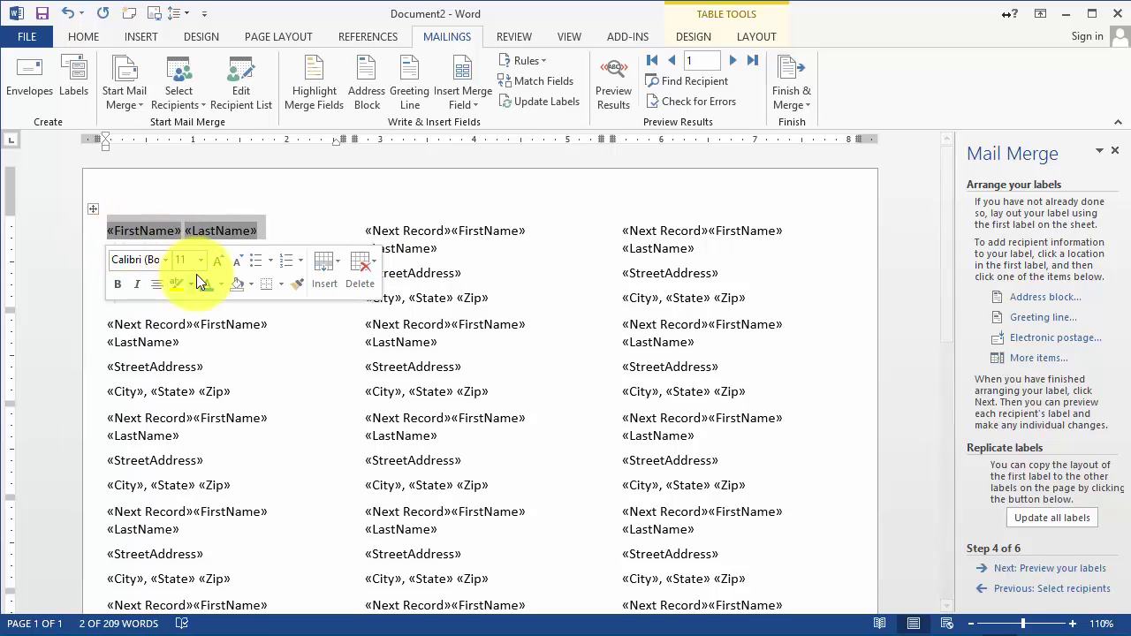
left_click(117, 284)
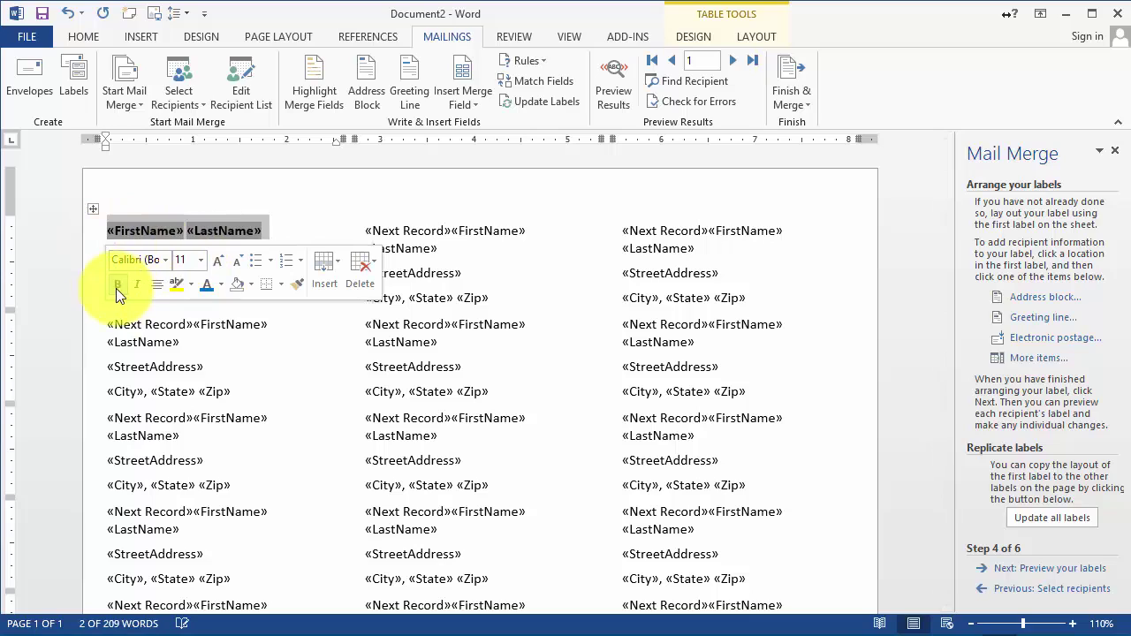
left_click(267, 233)
left_click(111, 230)
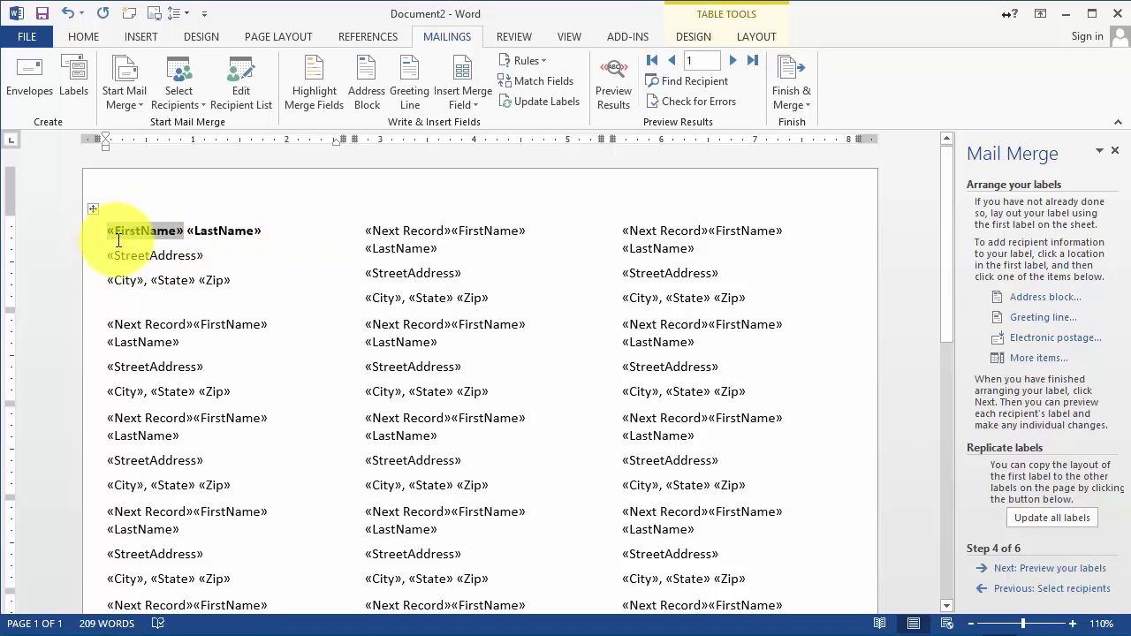
type("To:")
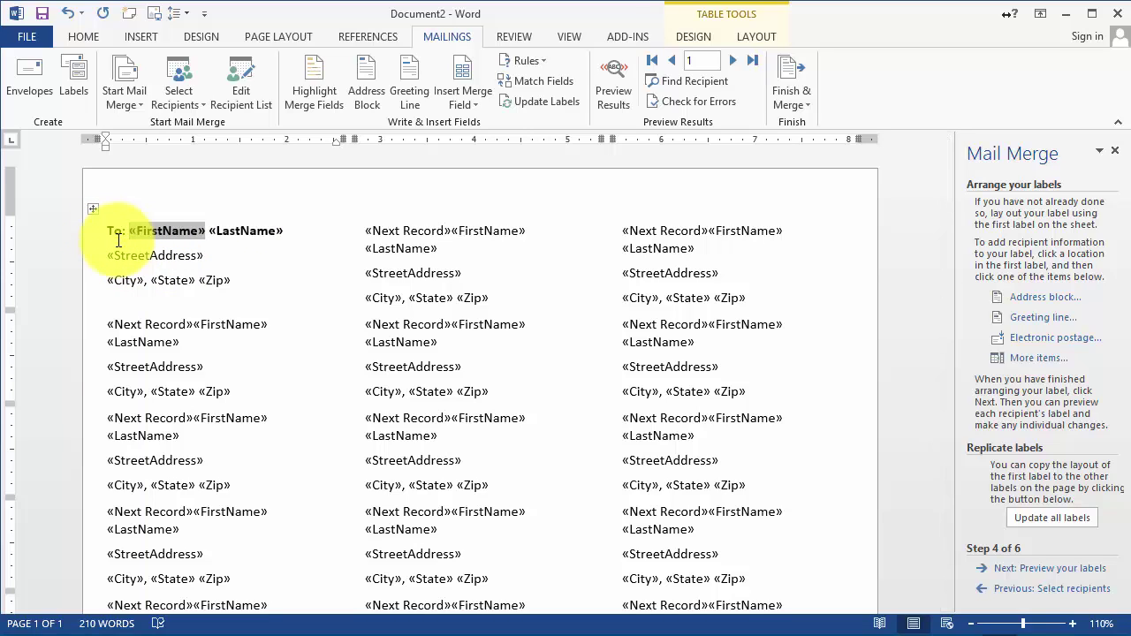
left_click(1044, 519)
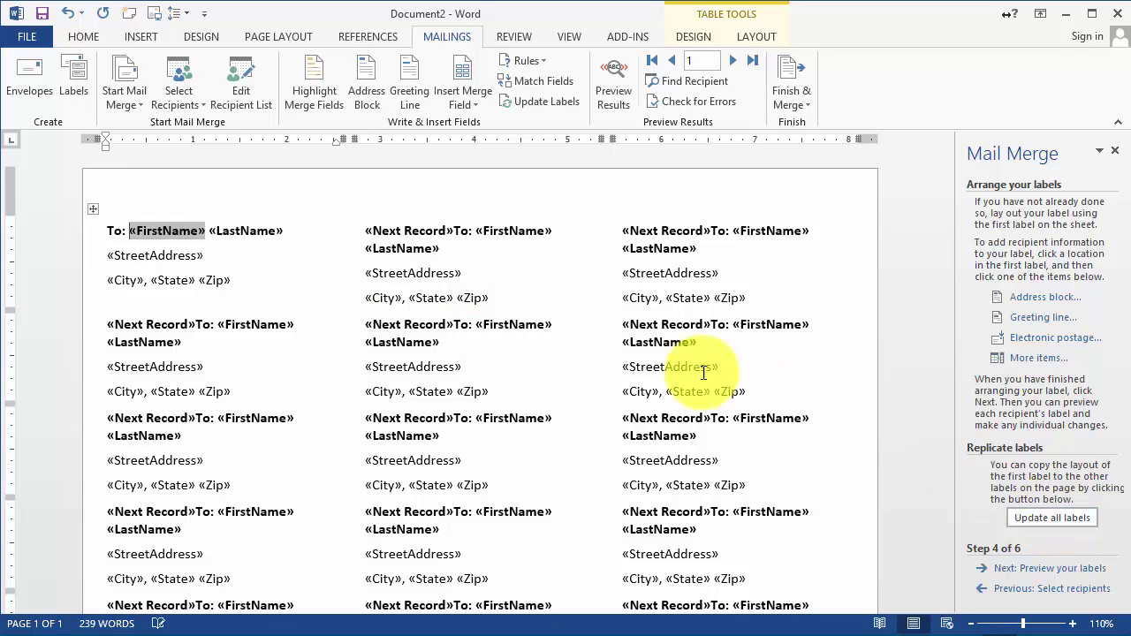
left_click(1052, 569)
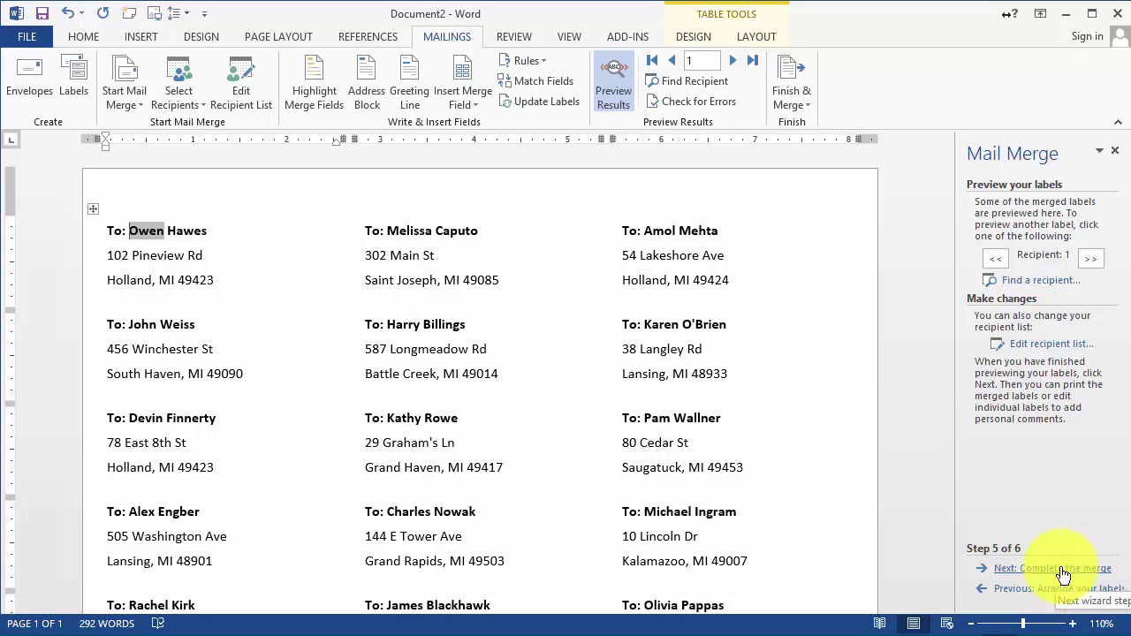
Step the preview ahead to recipient 3 and advance to step 6, Complete the merge.
left_click(1097, 260)
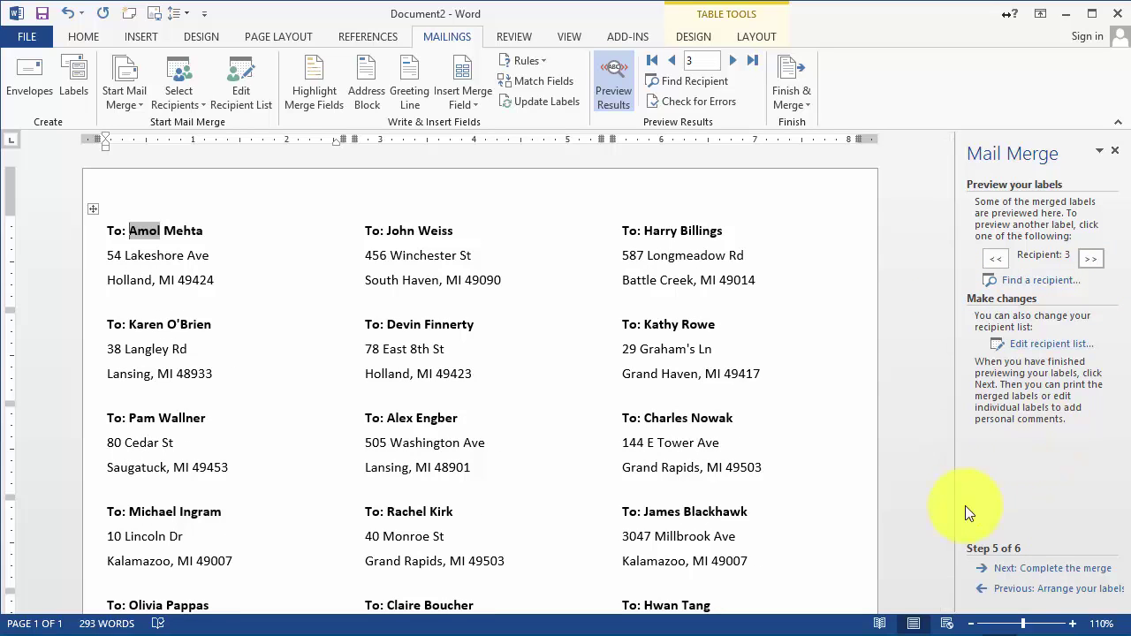
left_click(1047, 570)
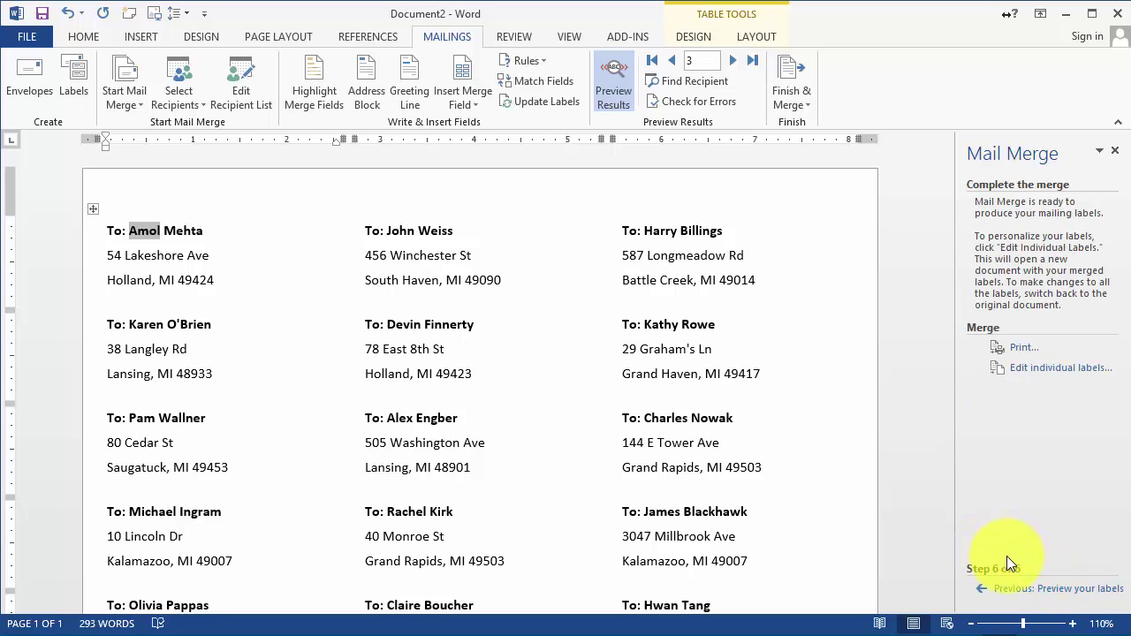
Merge all recipients into a new Labels1 document and scroll down through the labels.
left_click(1037, 377)
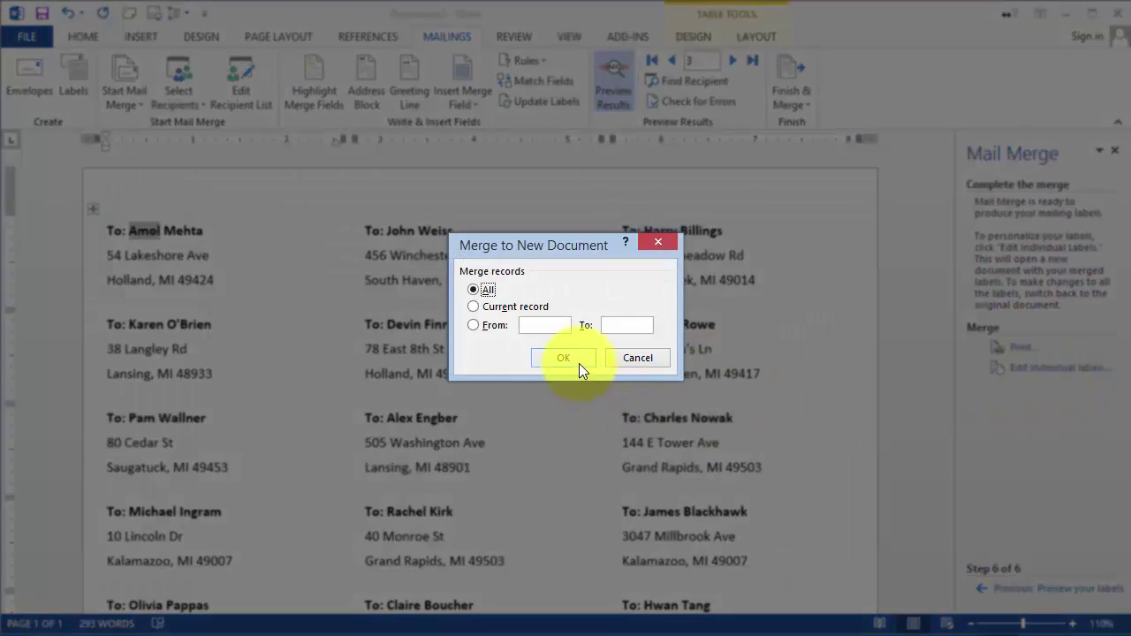
left_click(574, 360)
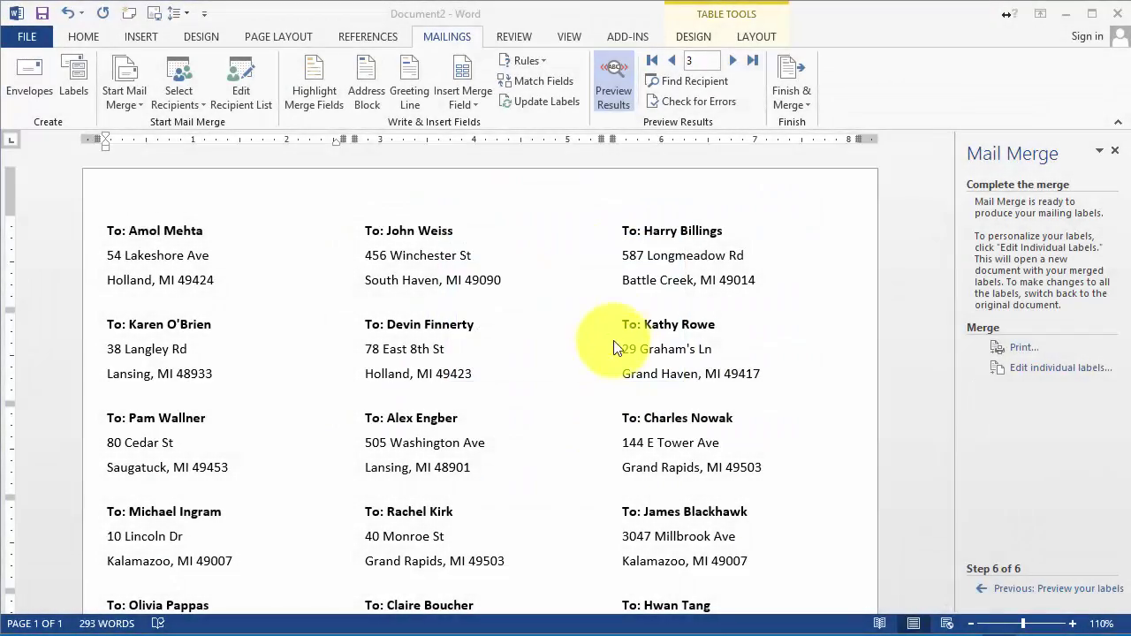
scroll(477, 389, "down", 1)
scroll(411, 469, "down", 5)
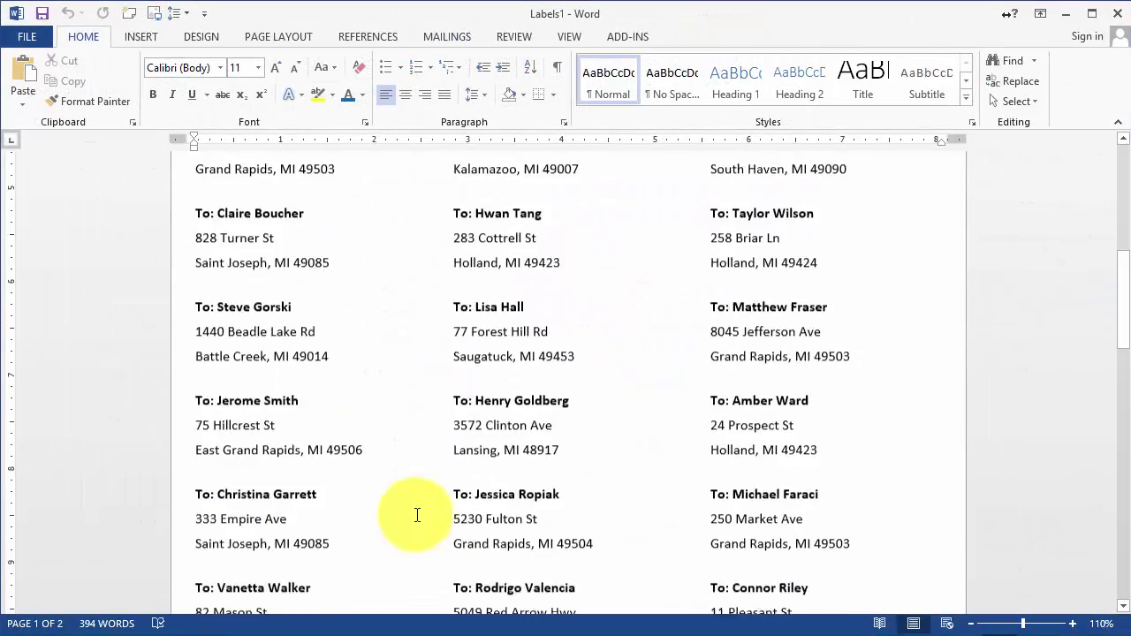
scroll(411, 517, "down", 5)
scroll(433, 500, "down", 5)
scroll(460, 486, "down", 2)
Scroll back to the top of Labels1, then close it to bring up the save prompt.
scroll(455, 489, "up", 3)
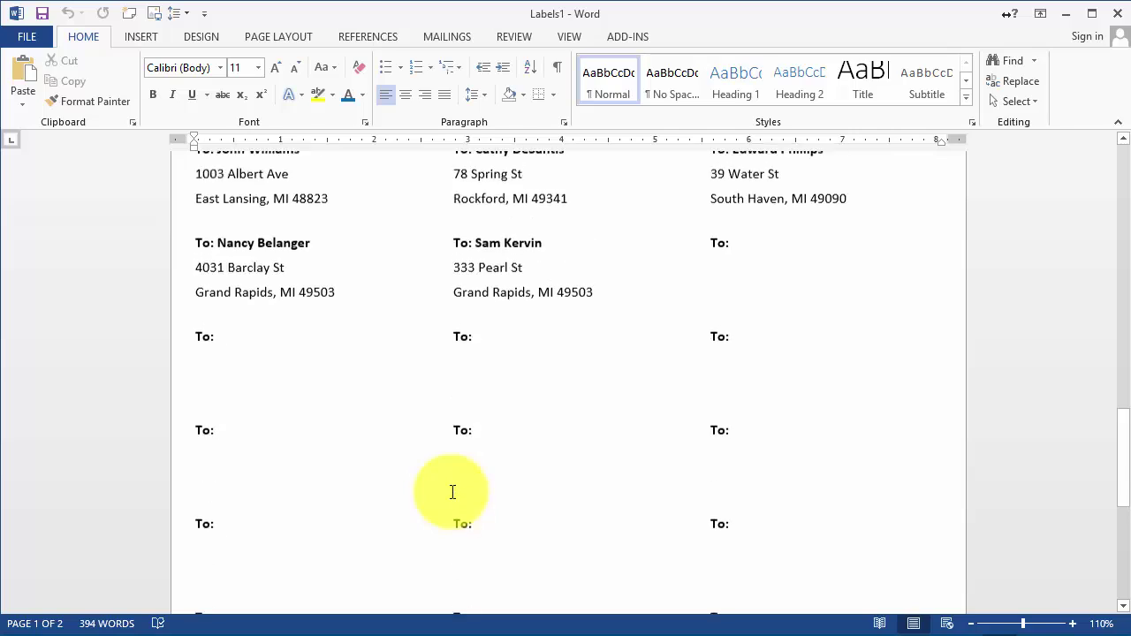
scroll(453, 490, "up", 6)
scroll(489, 398, "up", 3)
scroll(489, 399, "up", 5)
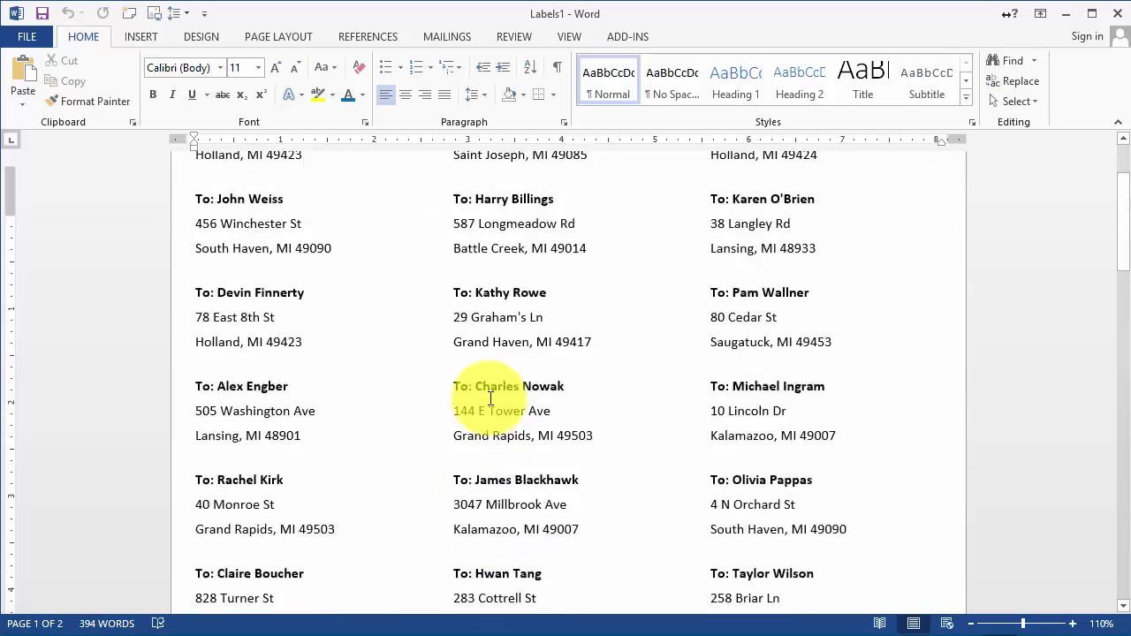
scroll(489, 399, "up", 2)
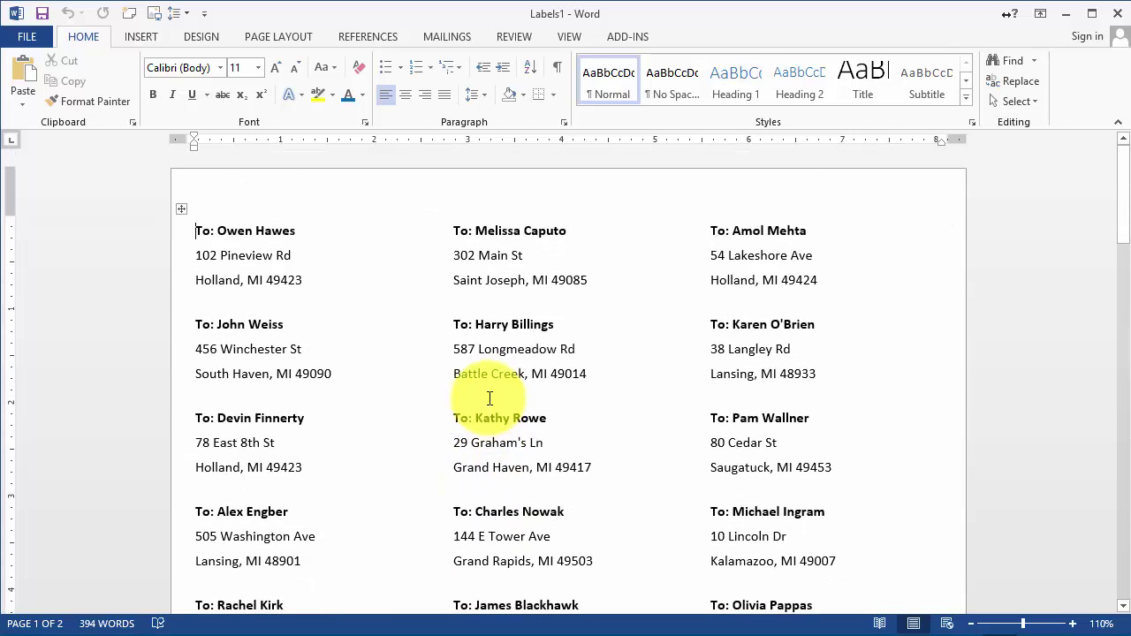
left_click(513, 229)
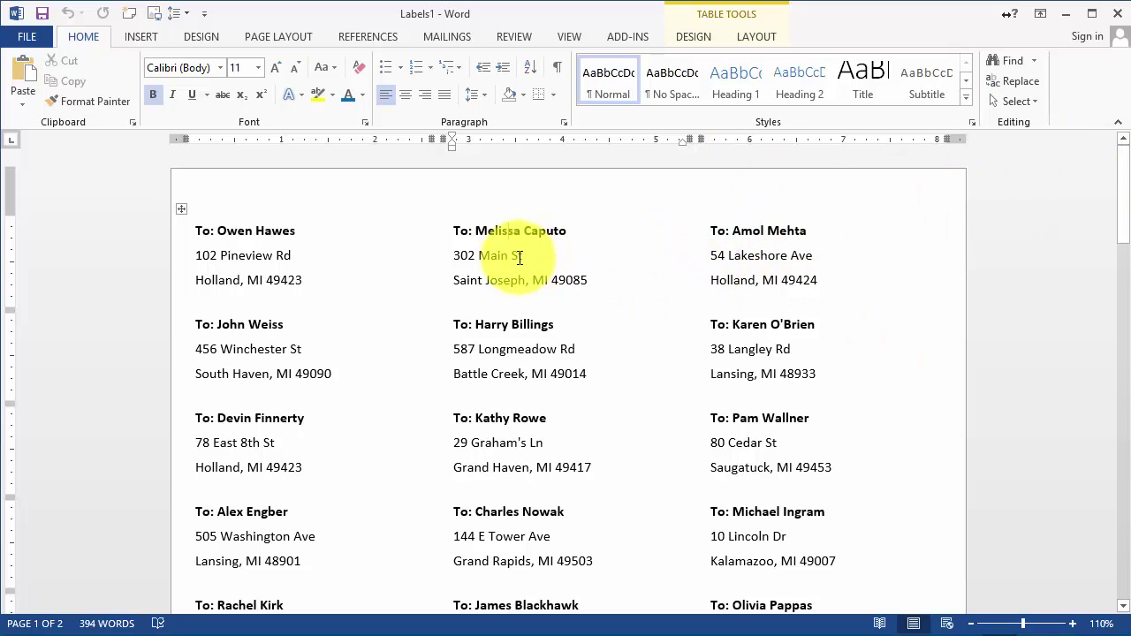
left_click(1116, 20)
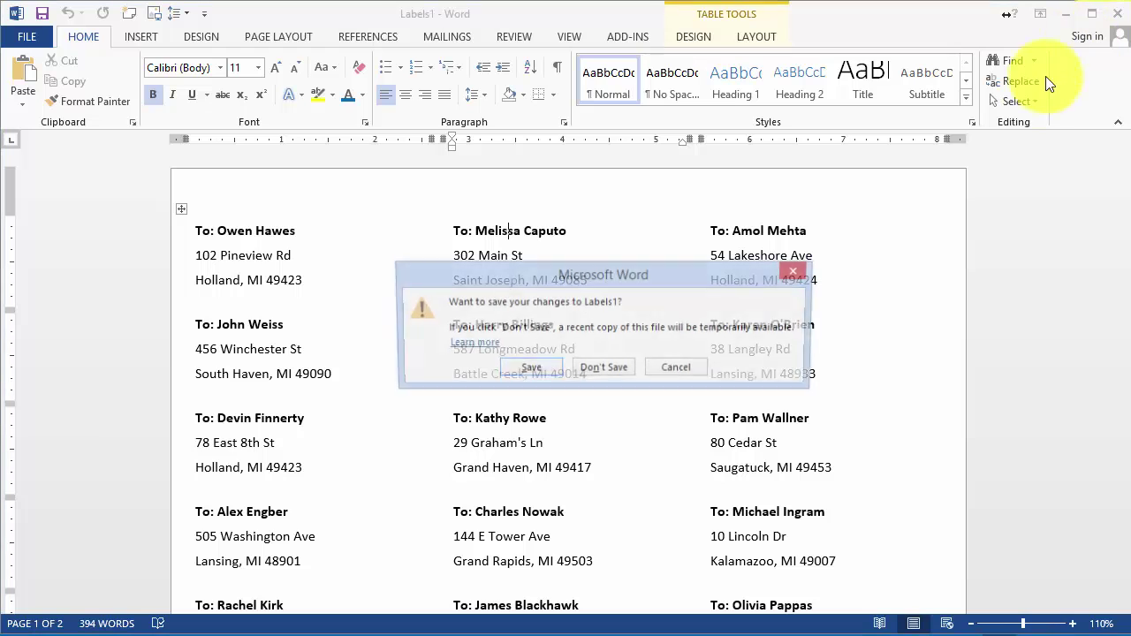
Discard Labels1 unsaved and return the wizard to step 5, previewing labels in Document2.
left_click(593, 365)
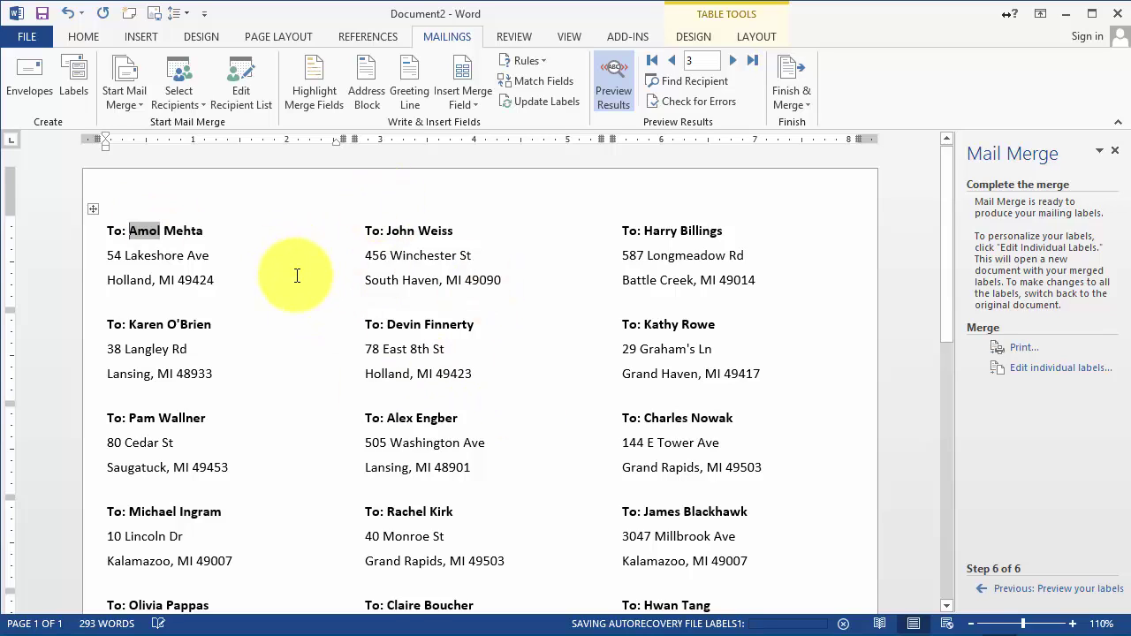
left_click(1038, 592)
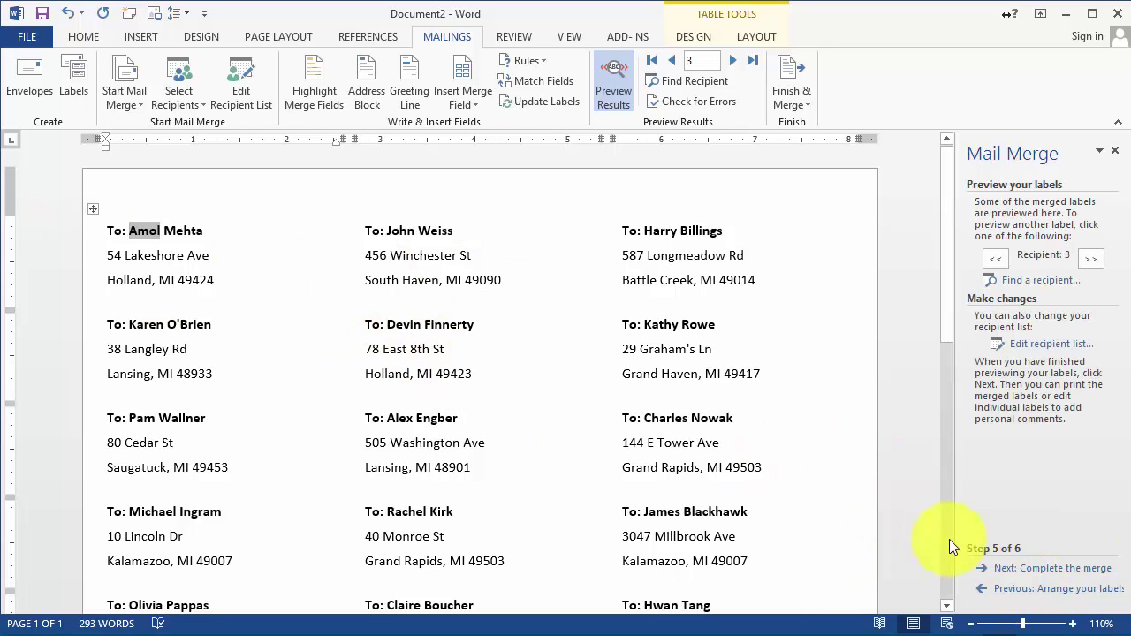
left_click(1024, 589)
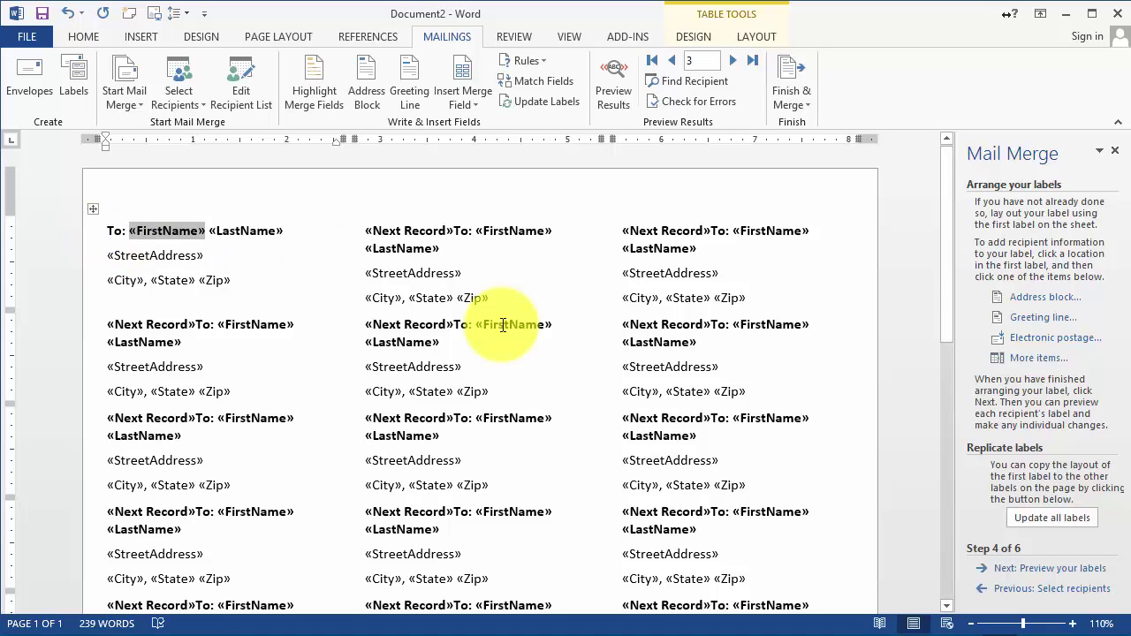
left_click(1064, 568)
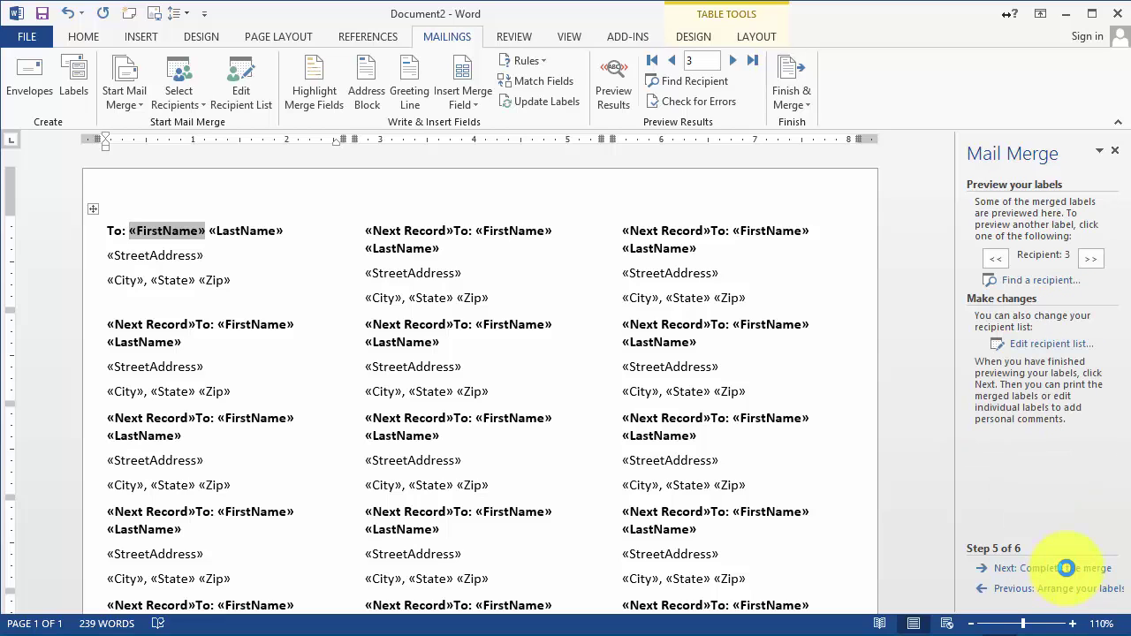